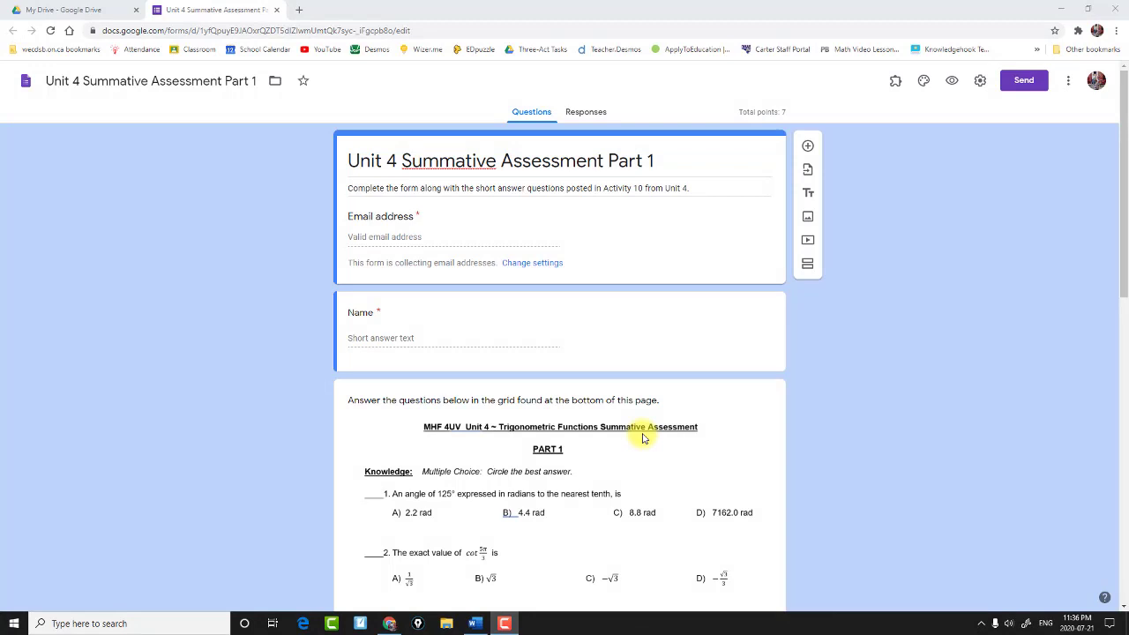
- Examine the Unit 4 Summative Assessment Part 1 form, from its email and name fields through the question images to the answer grid
scroll(517, 386, "down", 3)
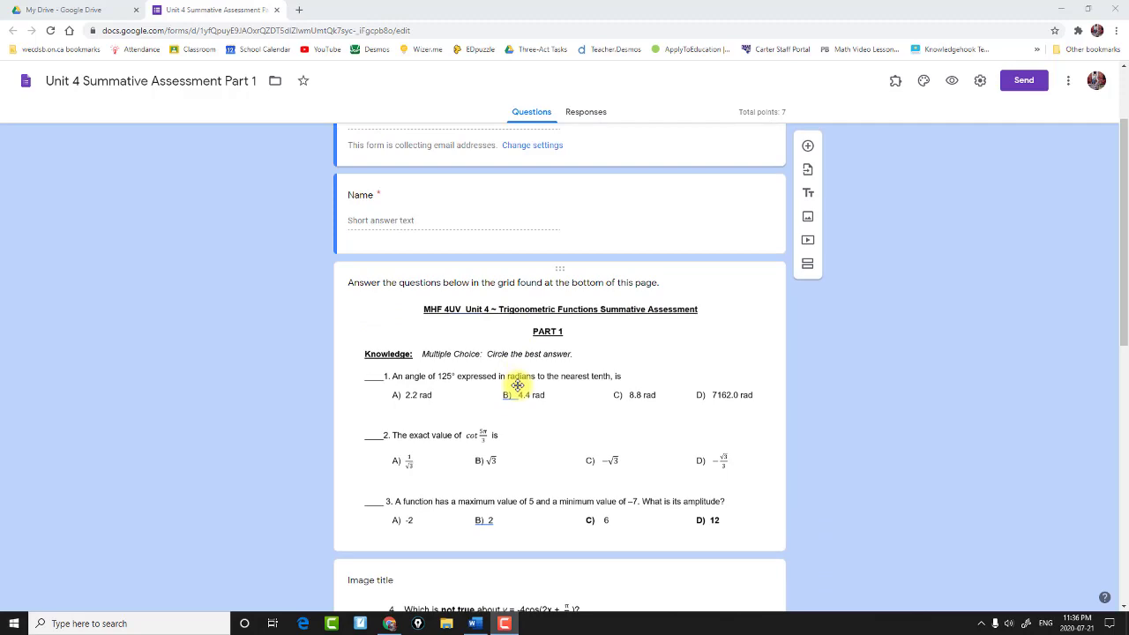
scroll(517, 386, "down", 5)
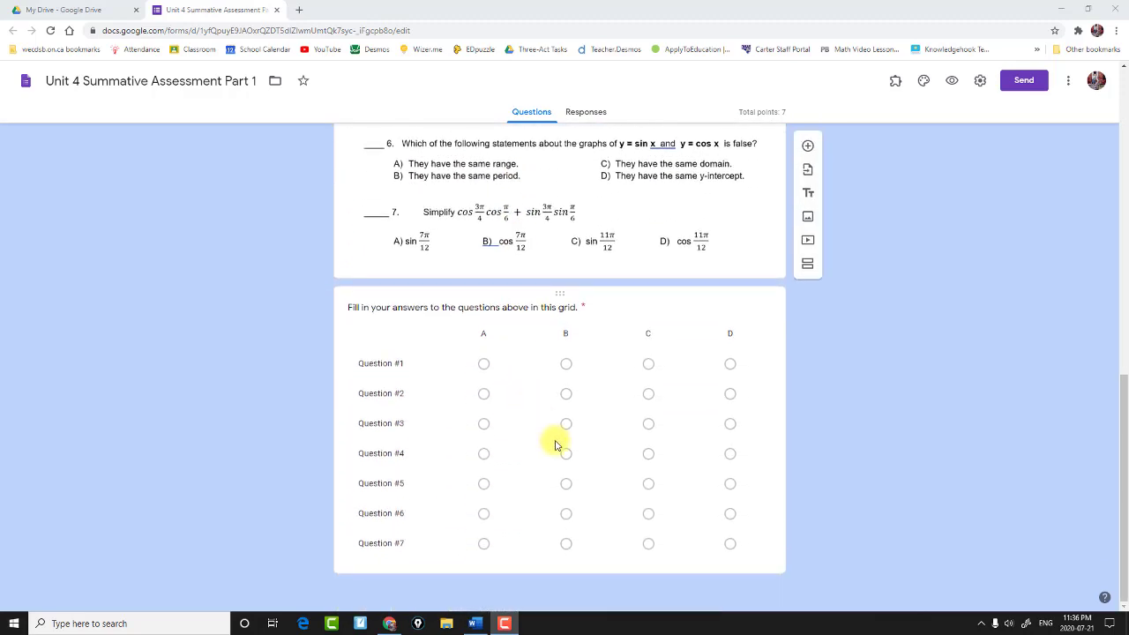
scroll(555, 443, "up", 10)
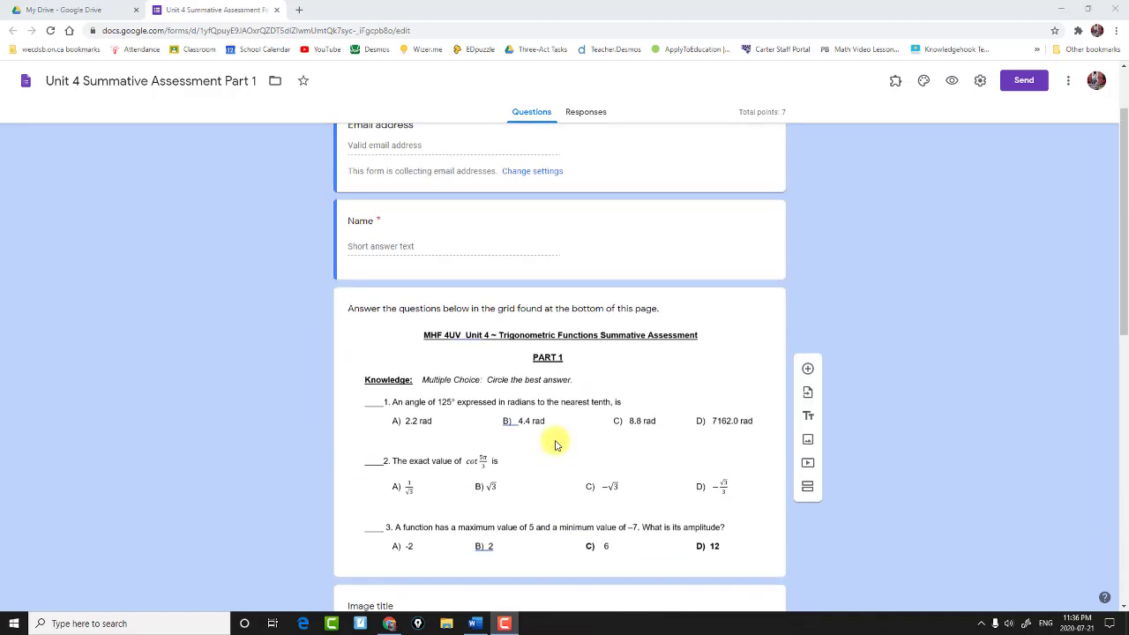
scroll(553, 442, "up", 1)
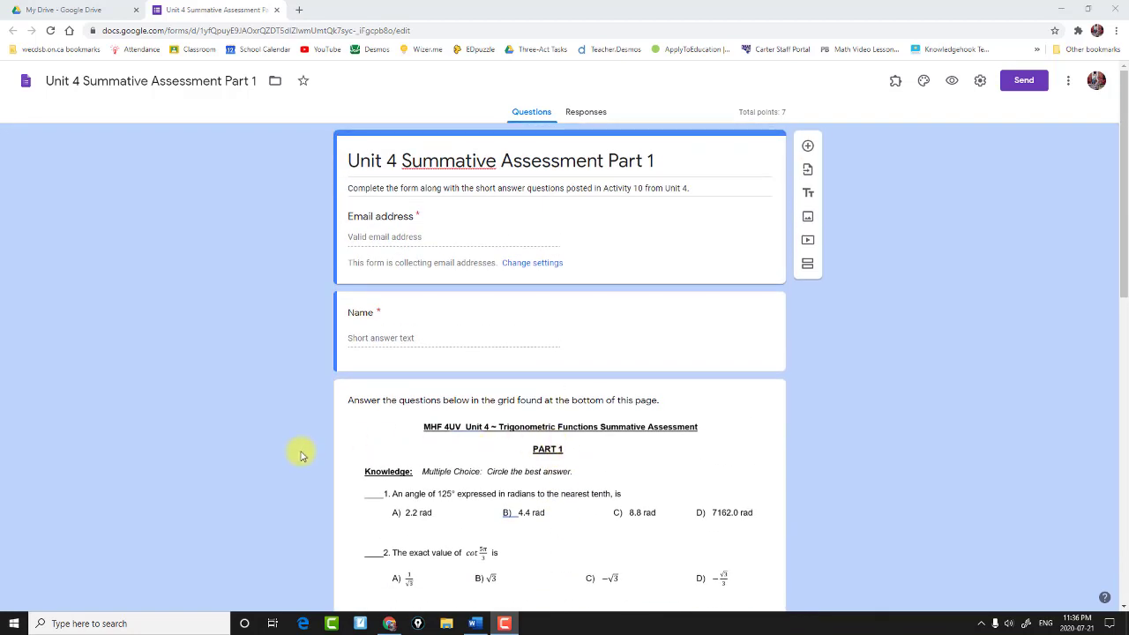
scroll(300, 454, "down", 2)
scroll(300, 455, "up", 2)
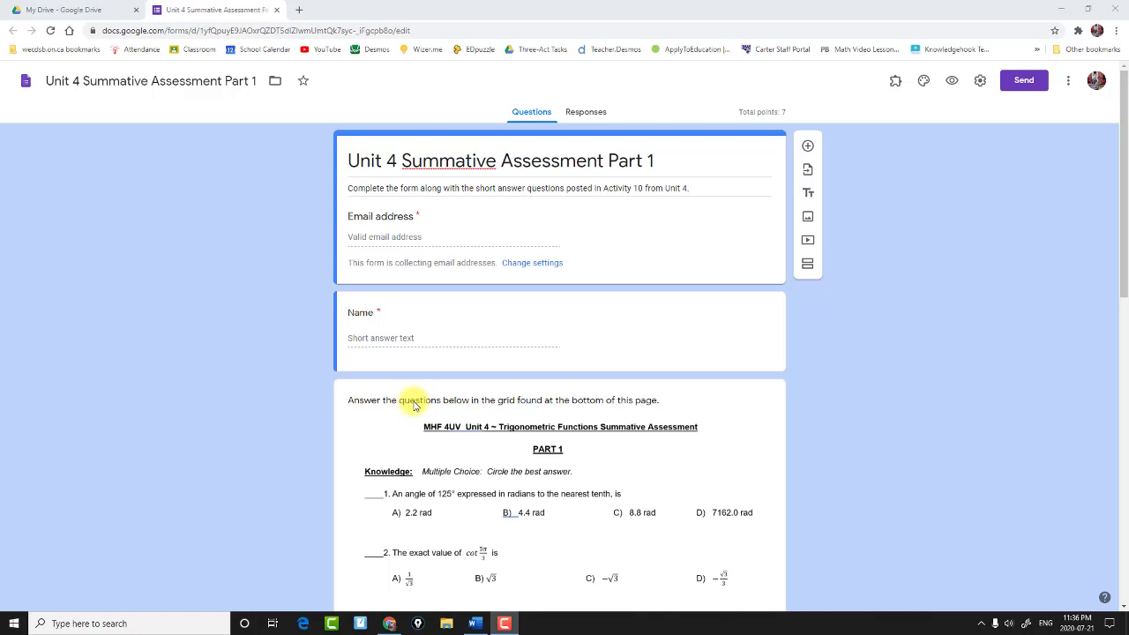
scroll(414, 405, "down", 10)
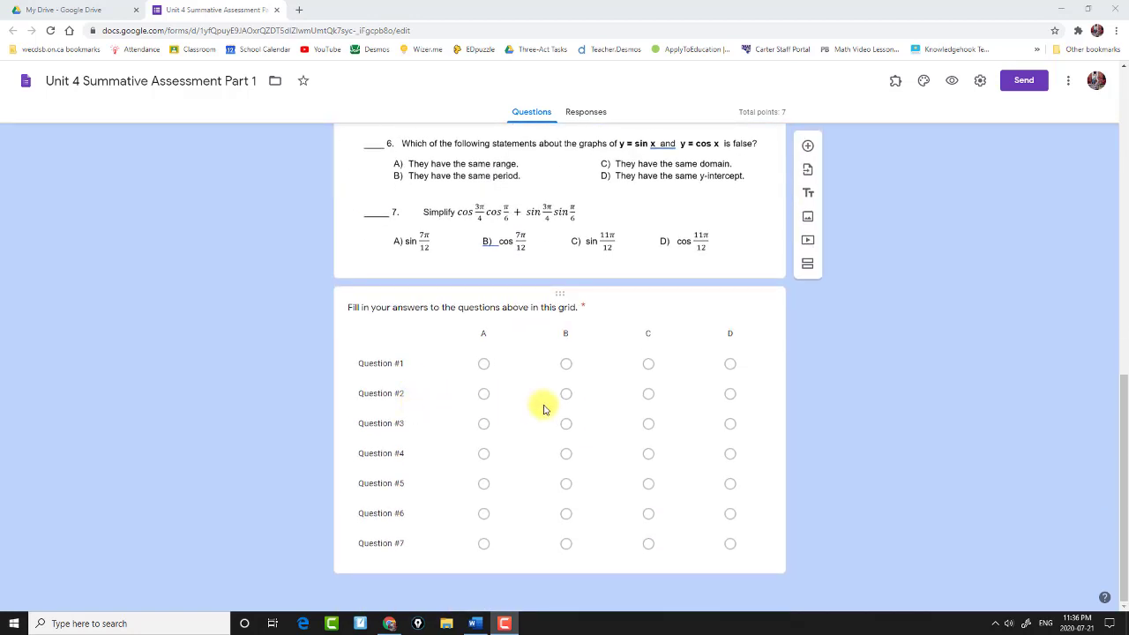
scroll(543, 408, "up", 8)
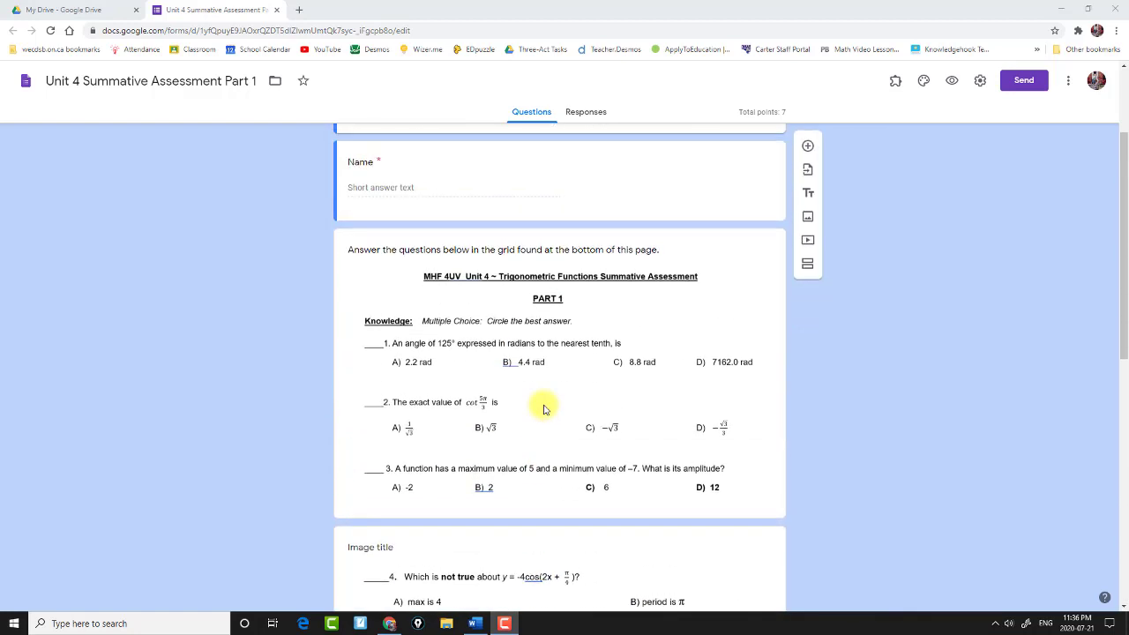
scroll(543, 408, "down", 2)
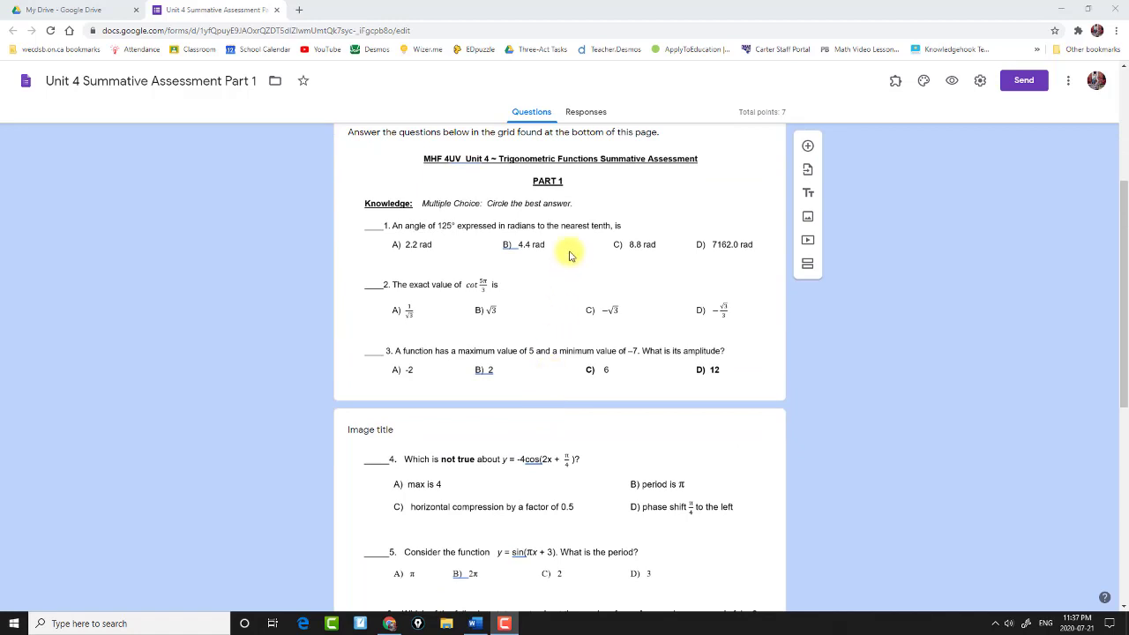
scroll(569, 255, "up", 2)
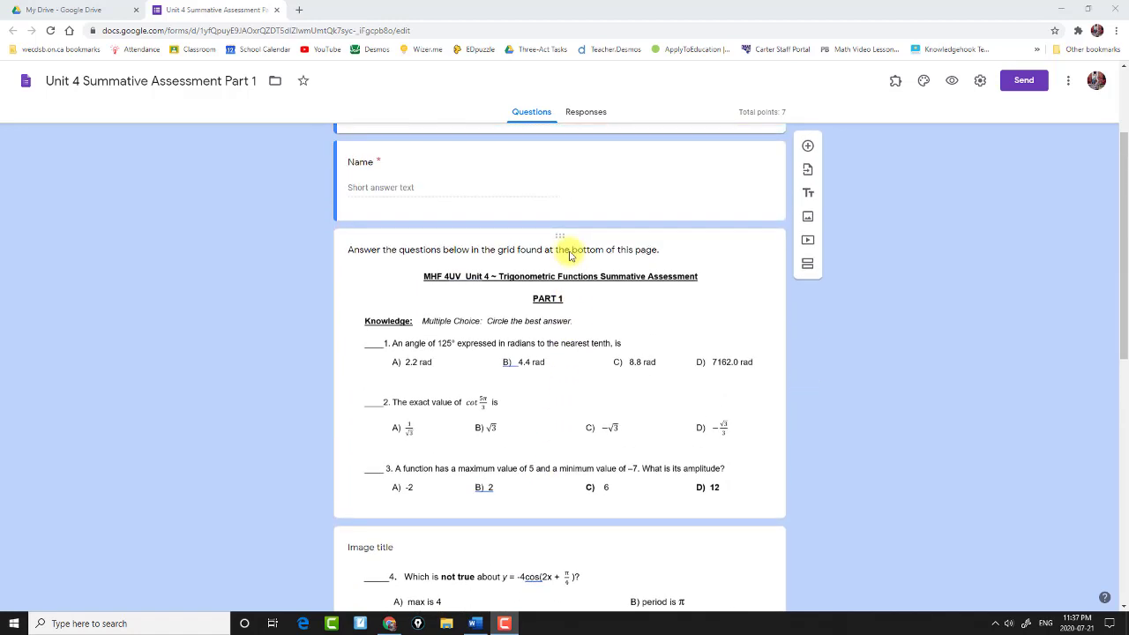
scroll(569, 256, "up", 2)
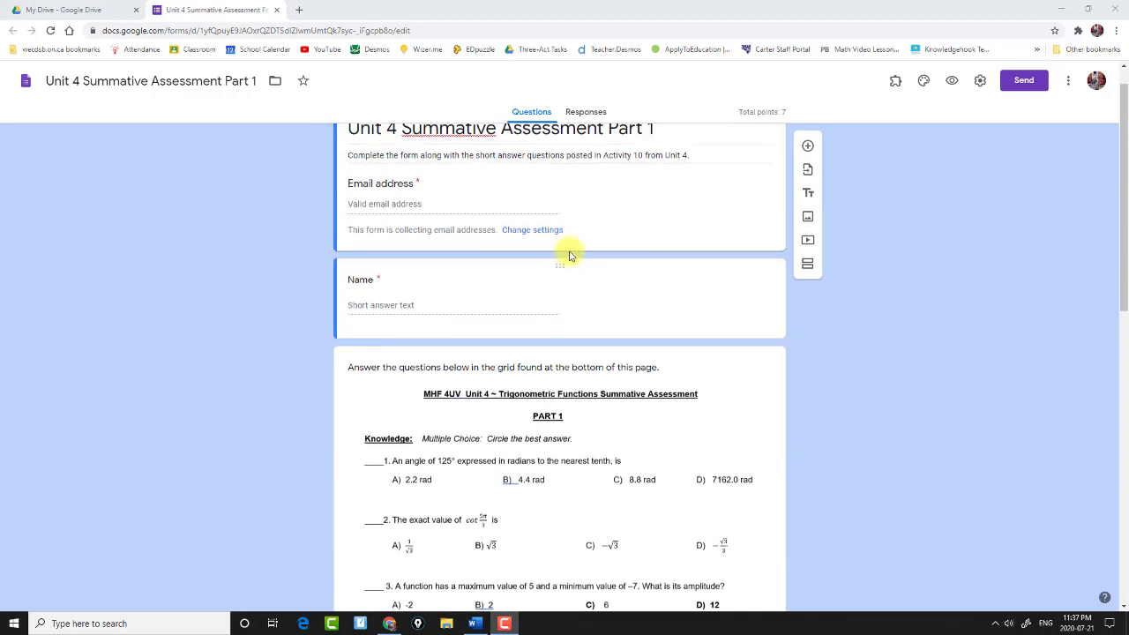
scroll(559, 433, "down", 3)
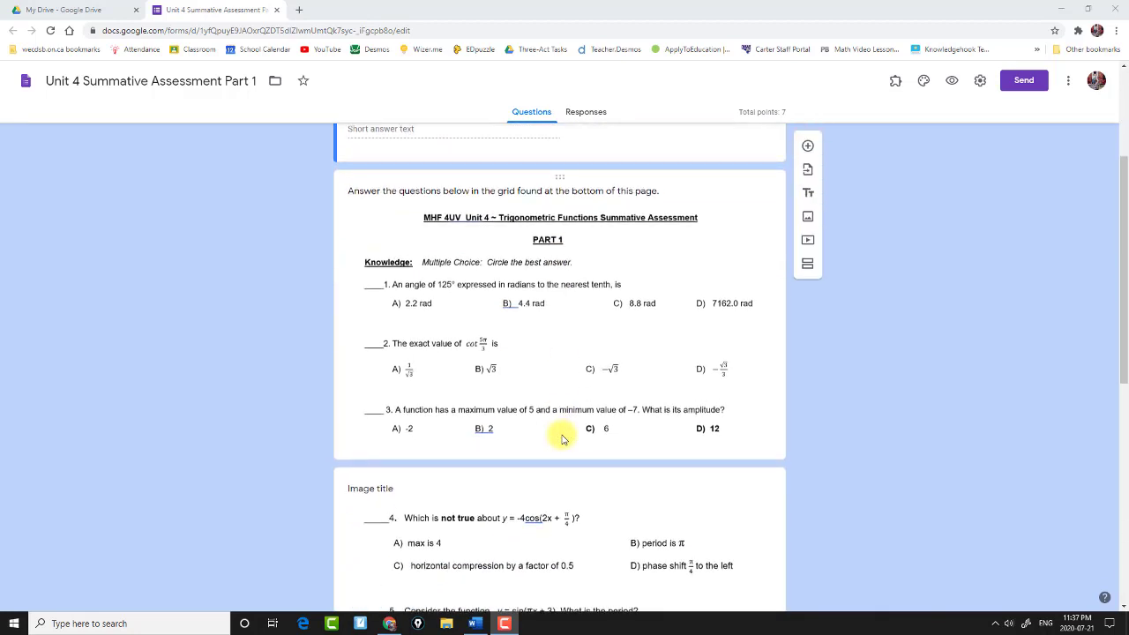
scroll(562, 439, "up", 2)
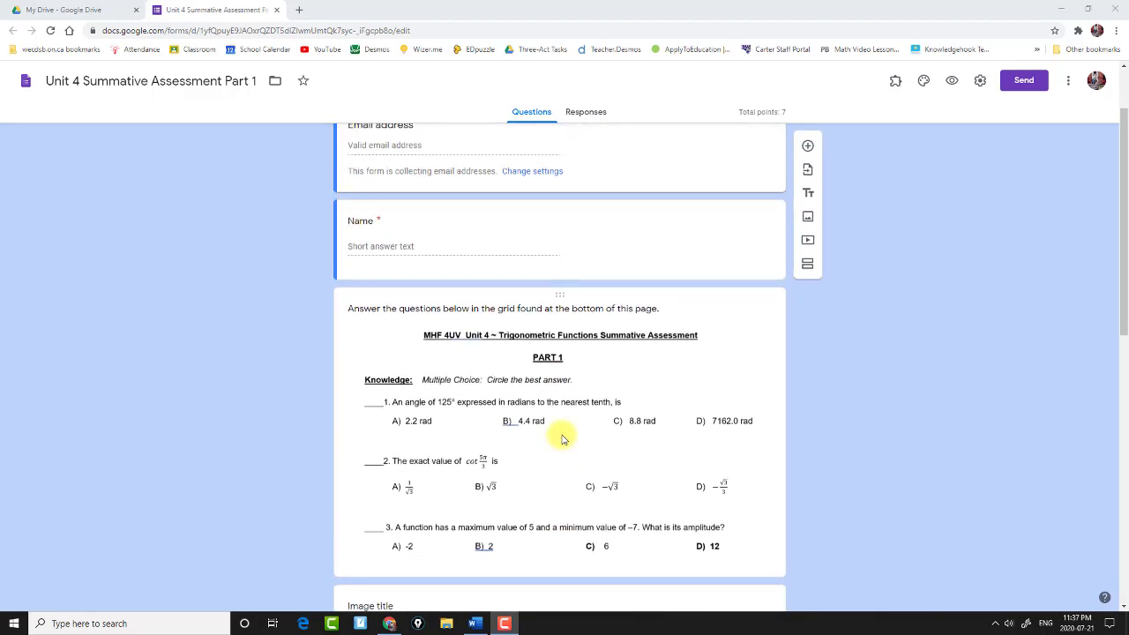
scroll(562, 435, "down", 1)
scroll(564, 433, "up", 3)
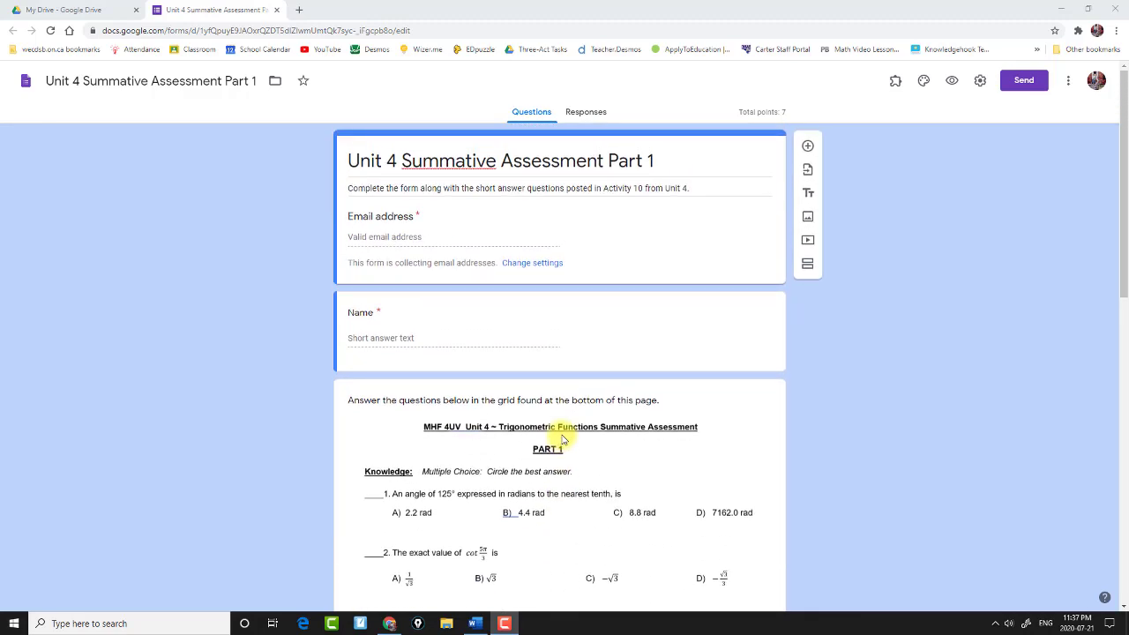
scroll(545, 215, "down", 5)
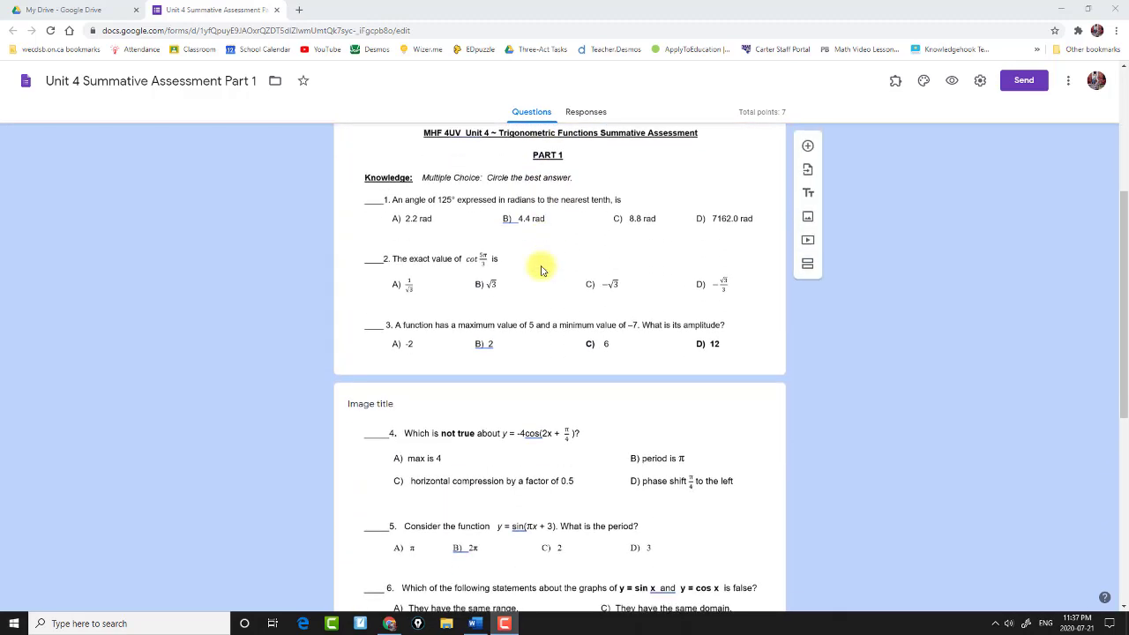
scroll(546, 215, "down", 6)
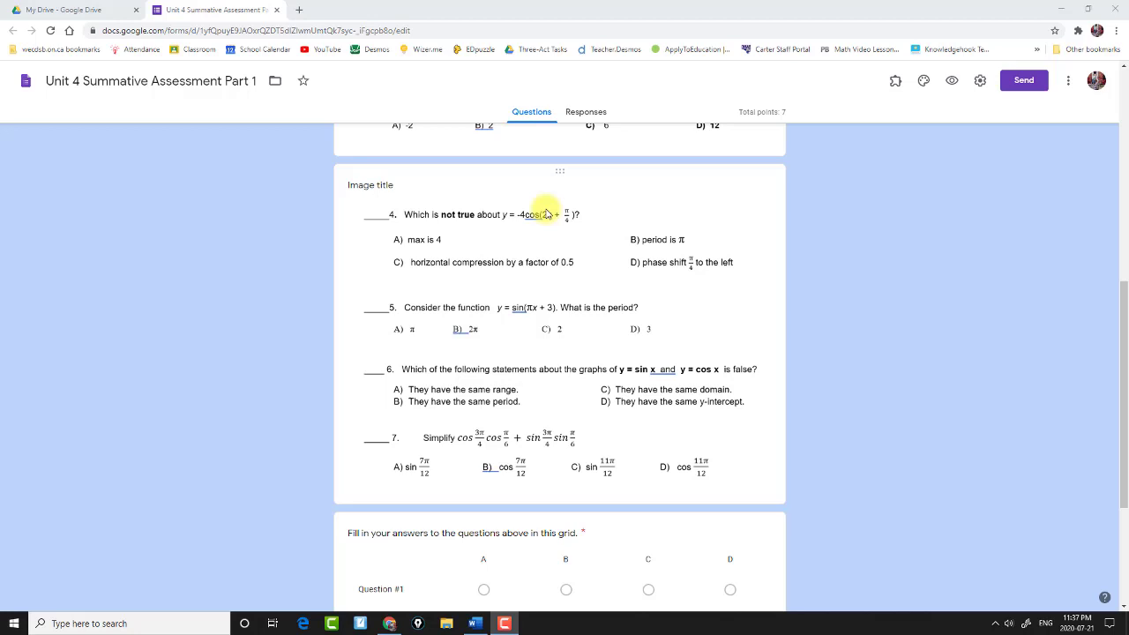
scroll(545, 215, "down", 2)
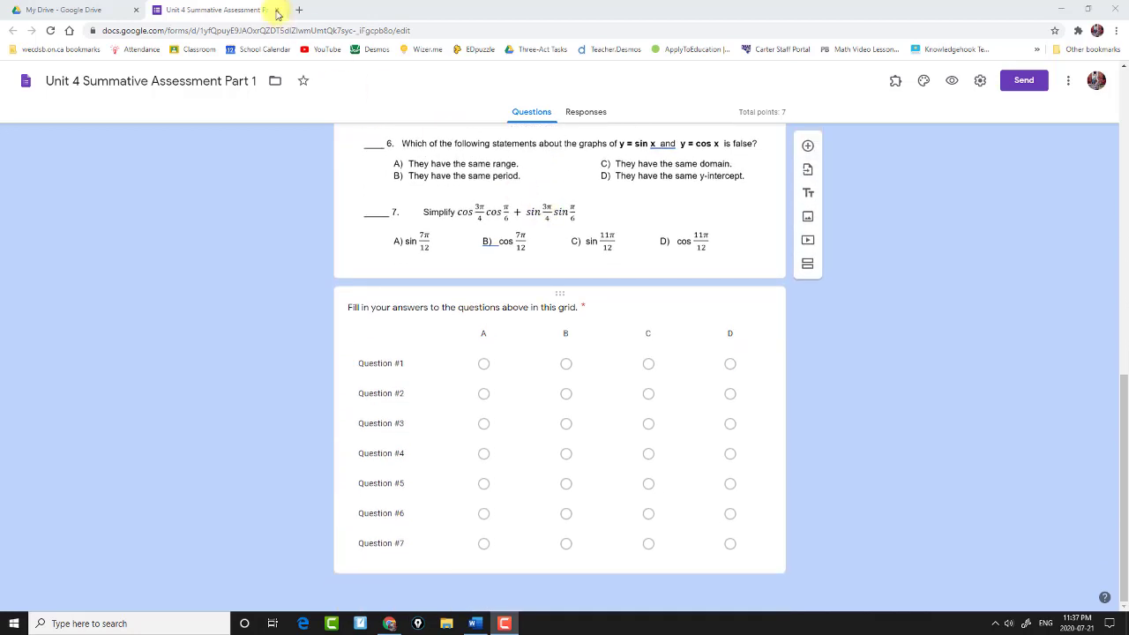
- Close the Unit 4 assessment form and open the 2020 Summer School MHF4U folder in Drive
left_click(277, 10)
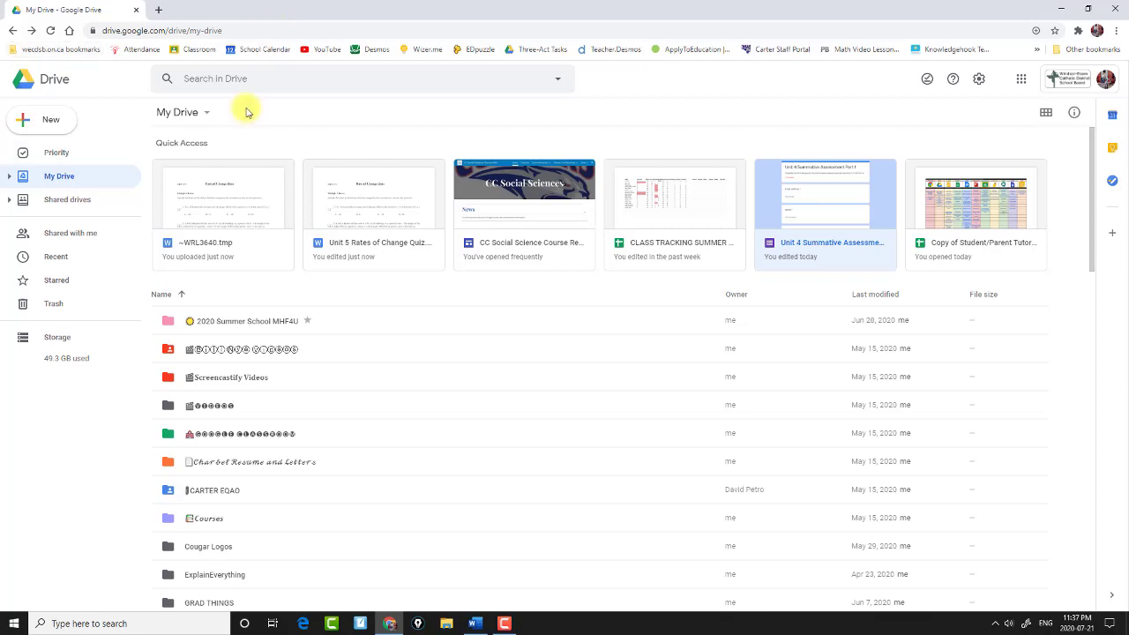
left_click(238, 323)
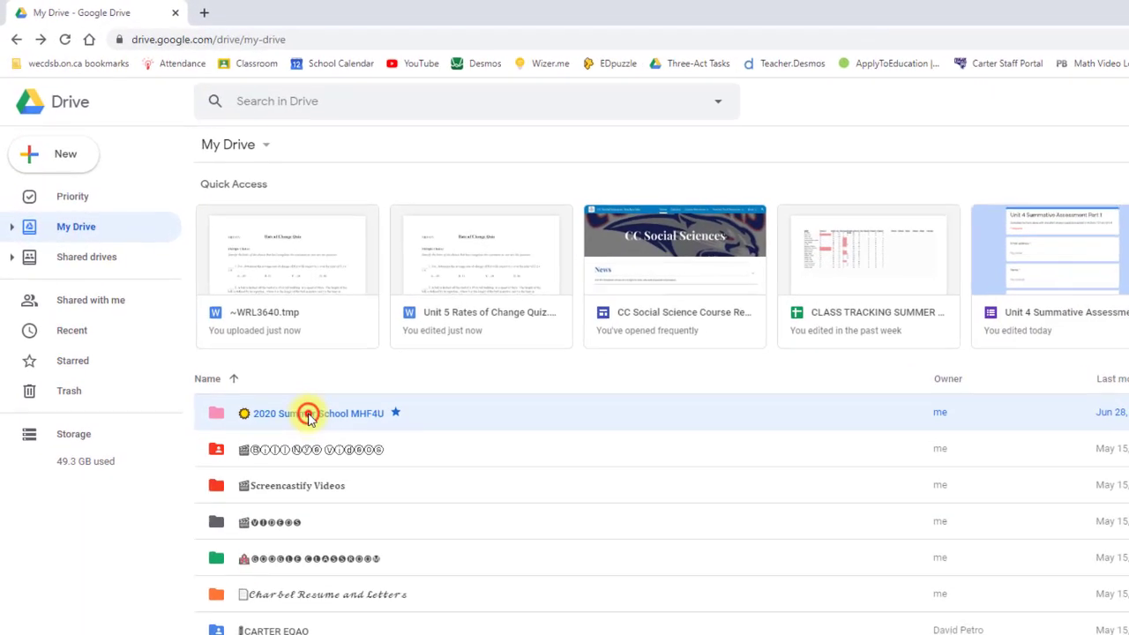
double_click(309, 414)
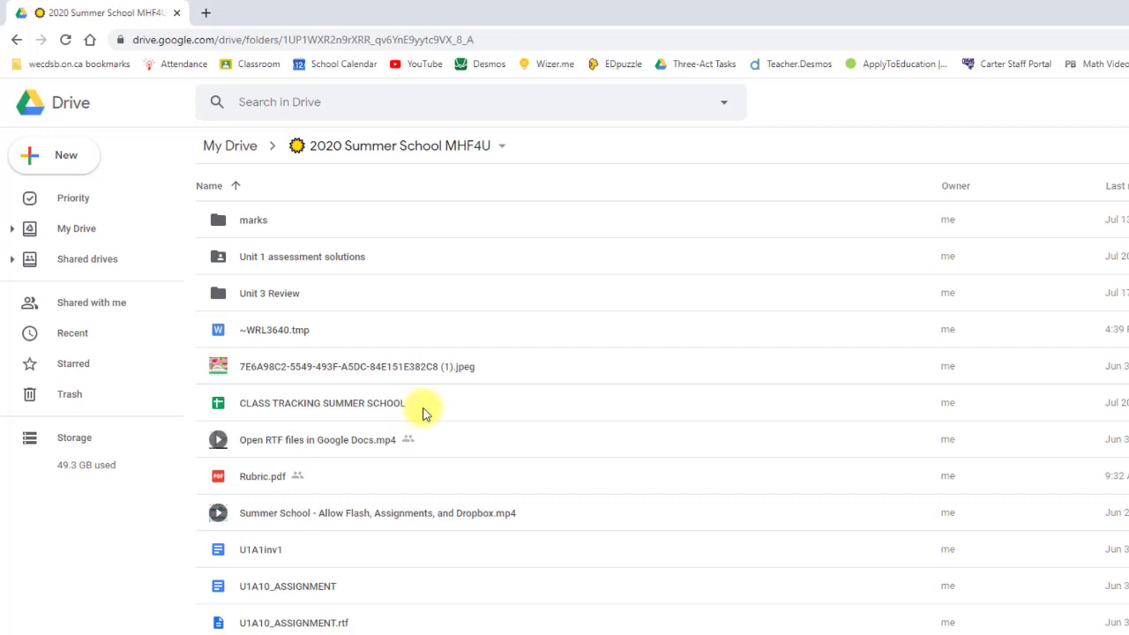
- Create a blank Google Form in the 2020 Summer School MHF4U folder
left_click(31, 164)
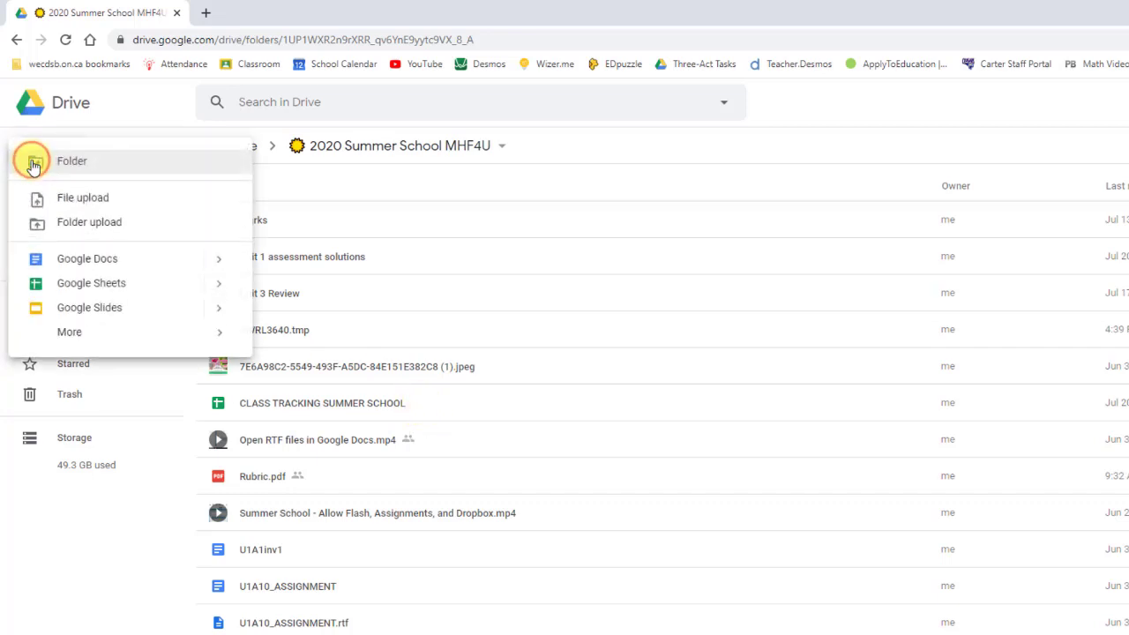
mouse_move(196, 336)
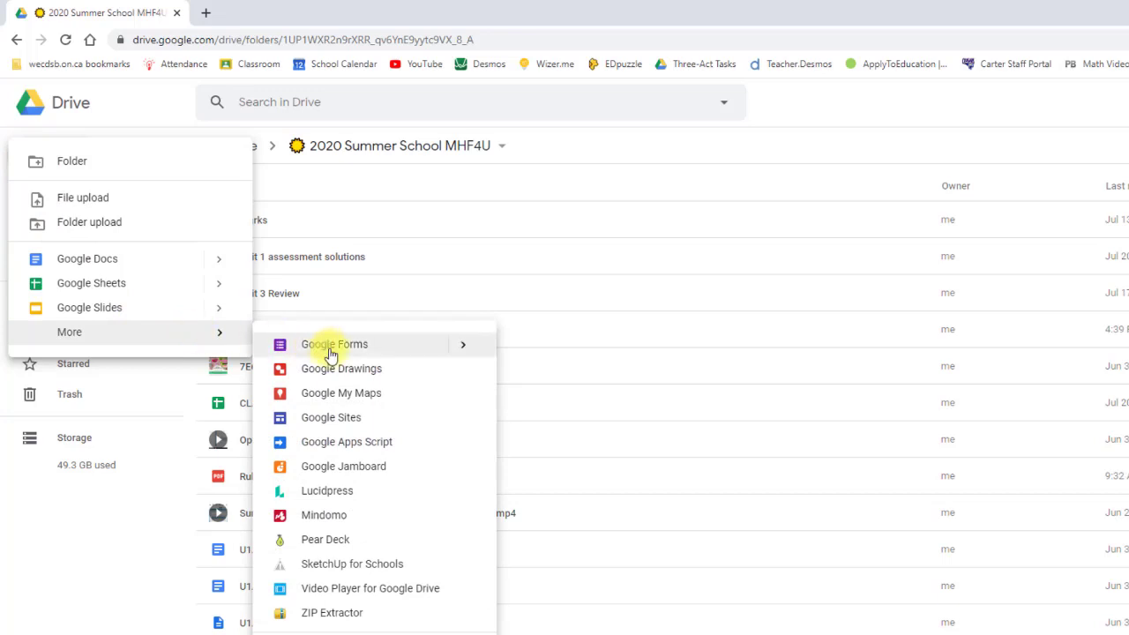
mouse_move(466, 350)
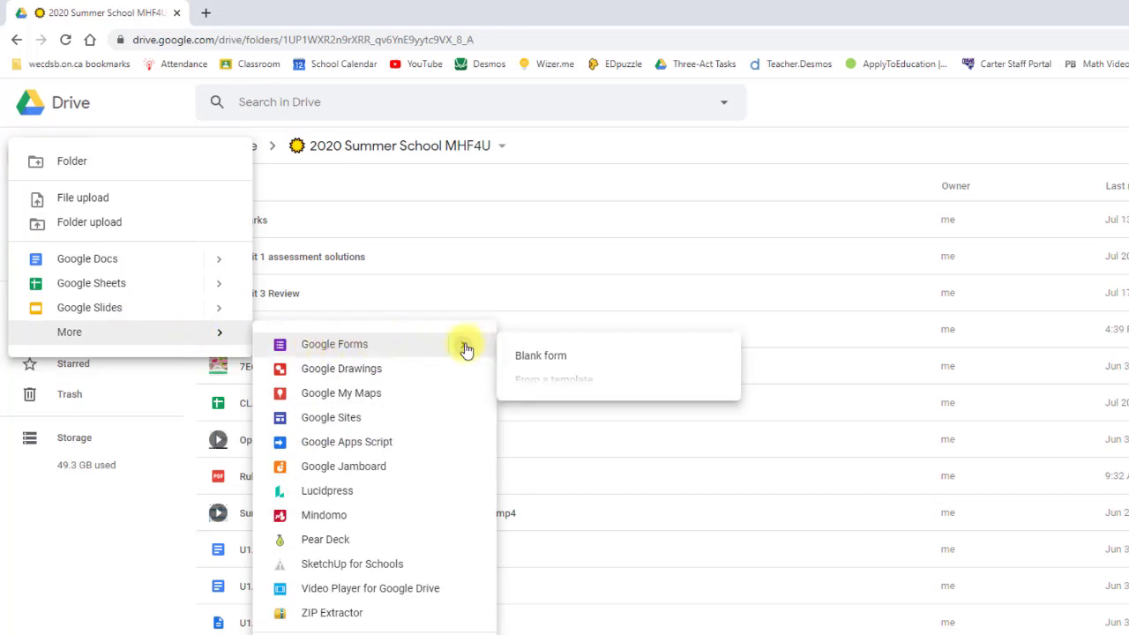
left_click(559, 365)
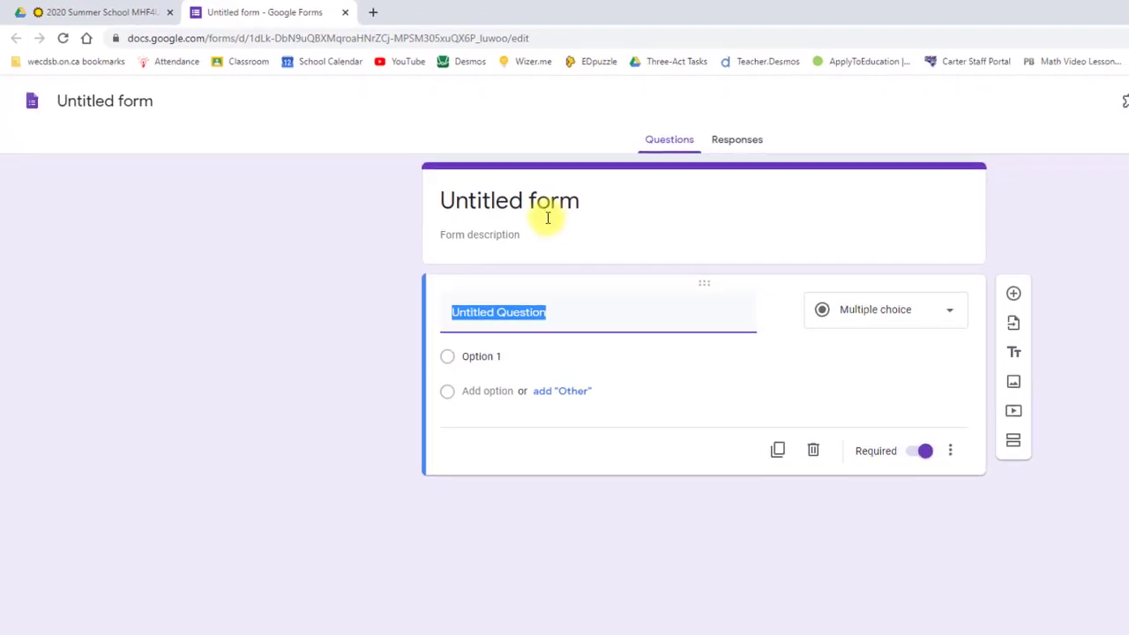
- Title the form "Unit 5 Formative Quiz"
left_click(522, 201)
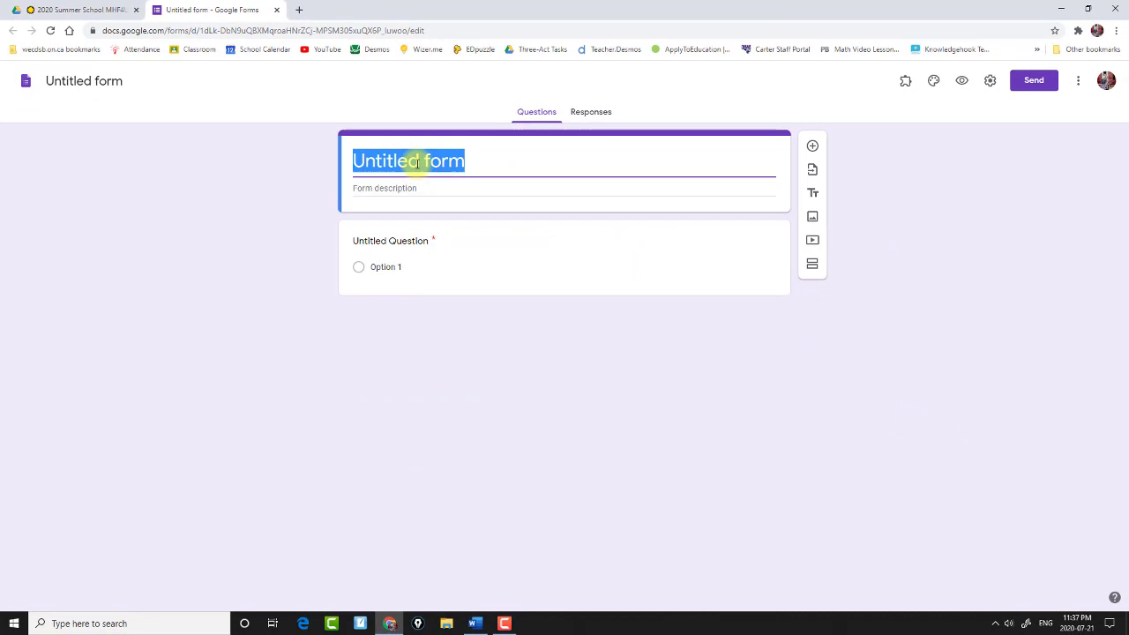
type("Unit 5 Formative Quiz")
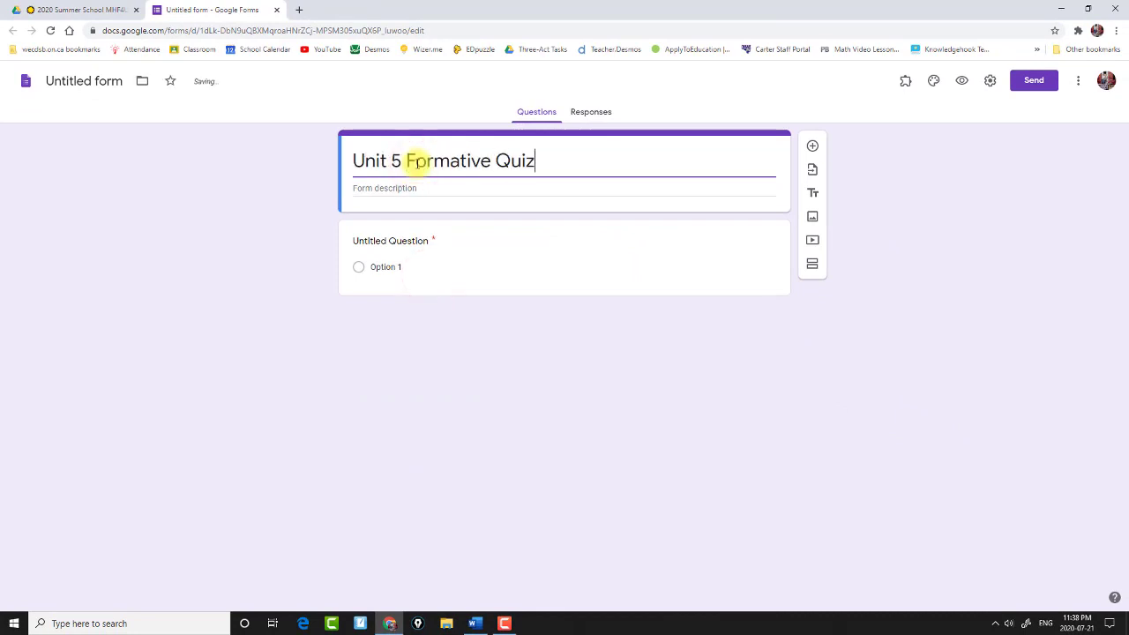
key("Tab")
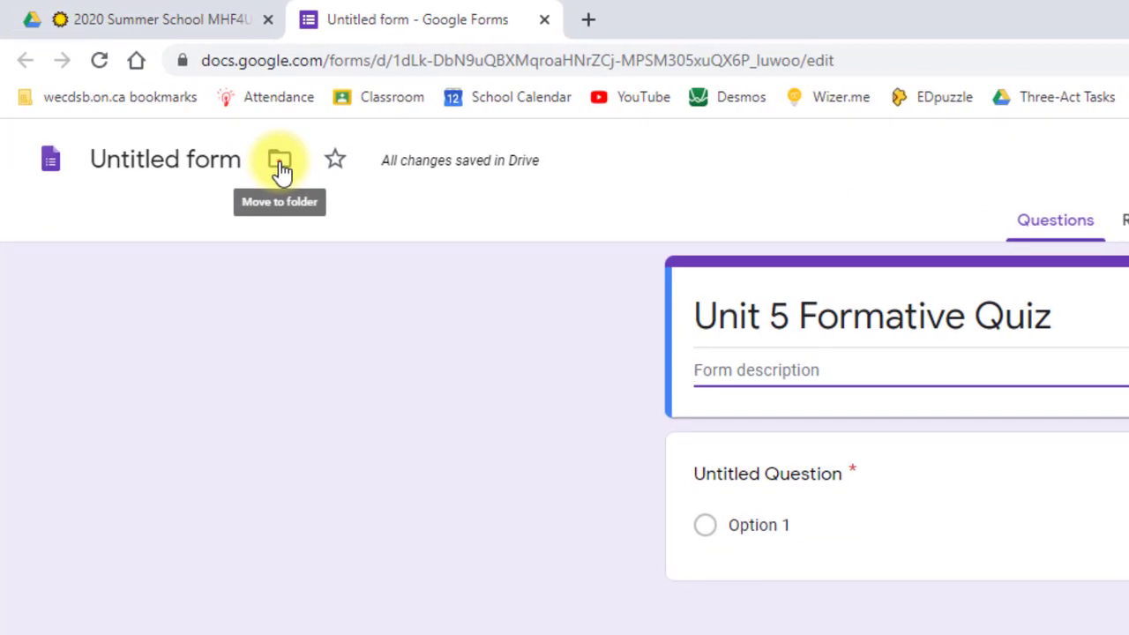
- Check which Drive folder the form is stored in, look at that folder, and return to the form
left_click(279, 164)
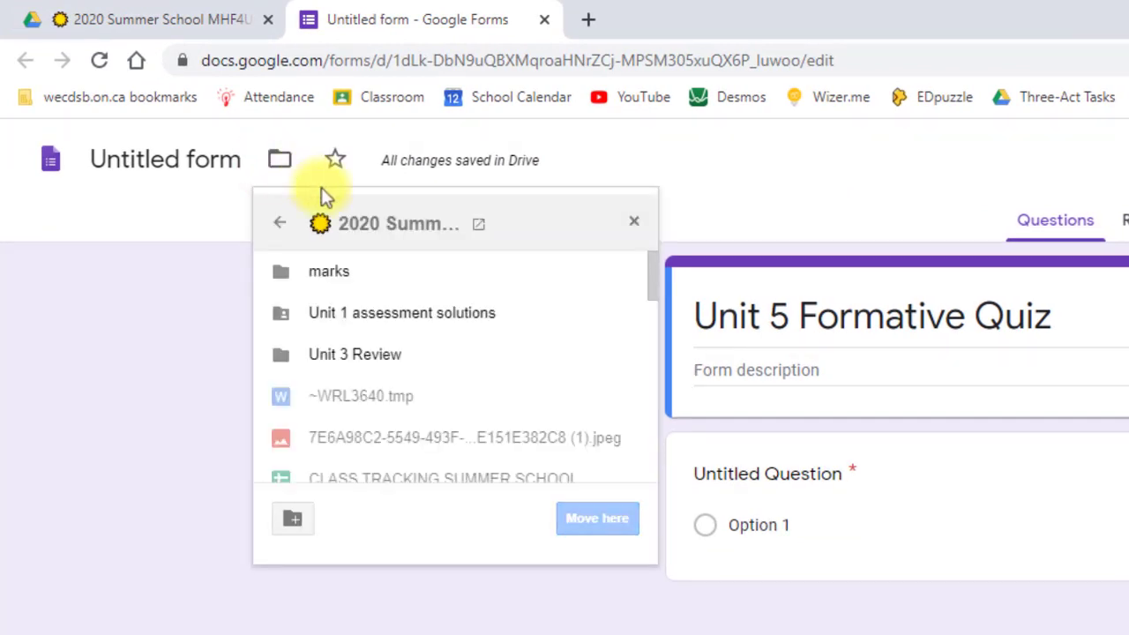
left_click(225, 22)
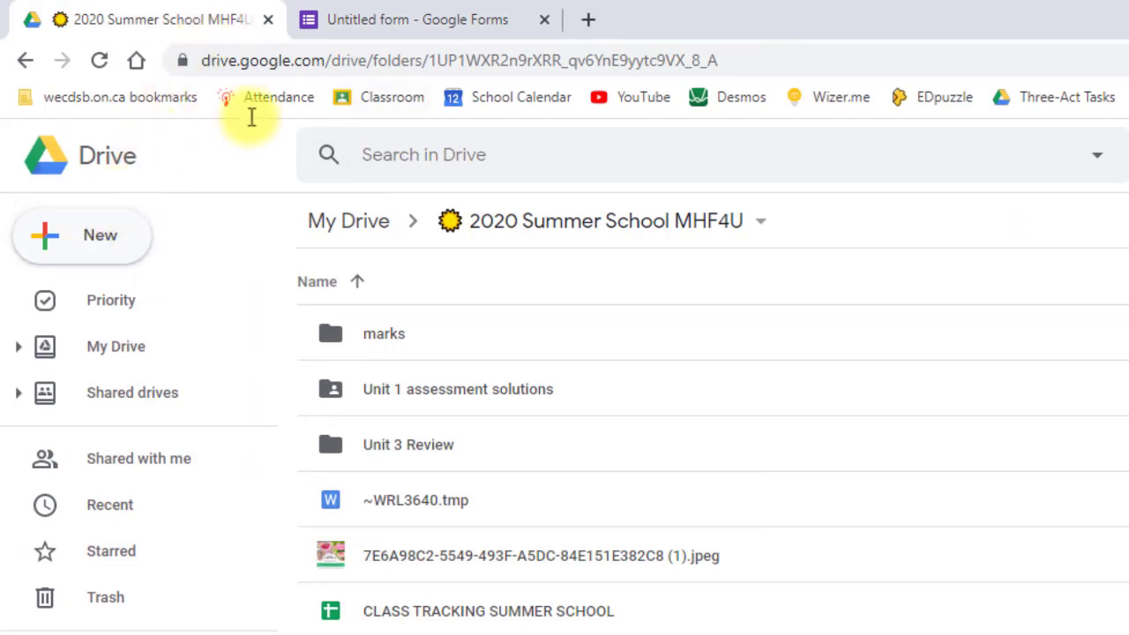
left_click(375, 22)
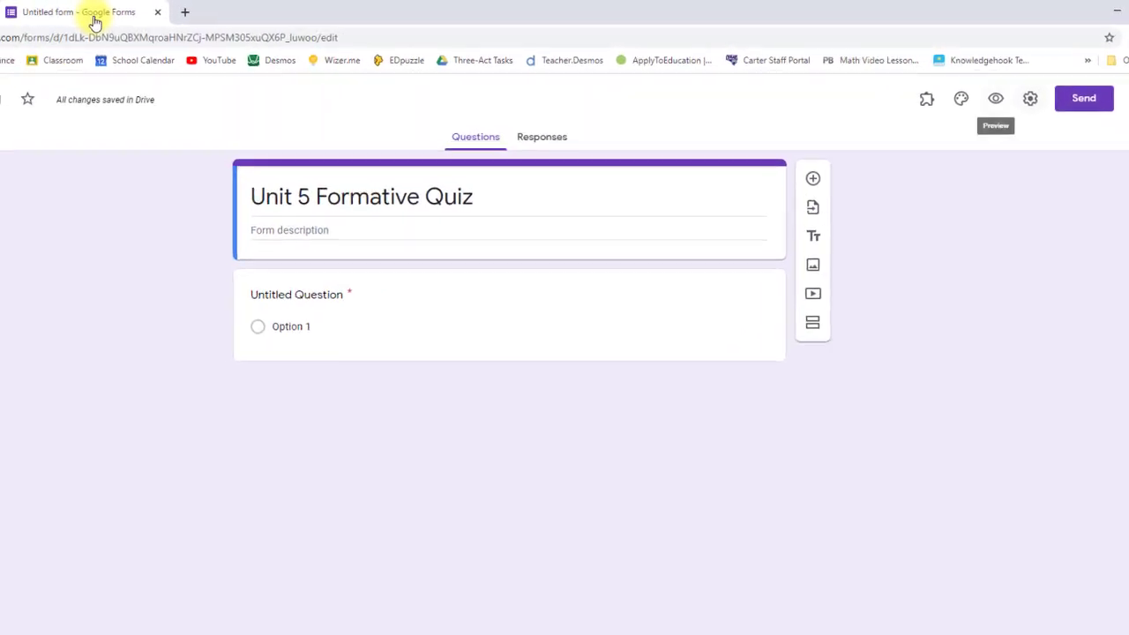
- Set the form to collect email addresses and limit each respondent to 1 response
left_click(1029, 104)
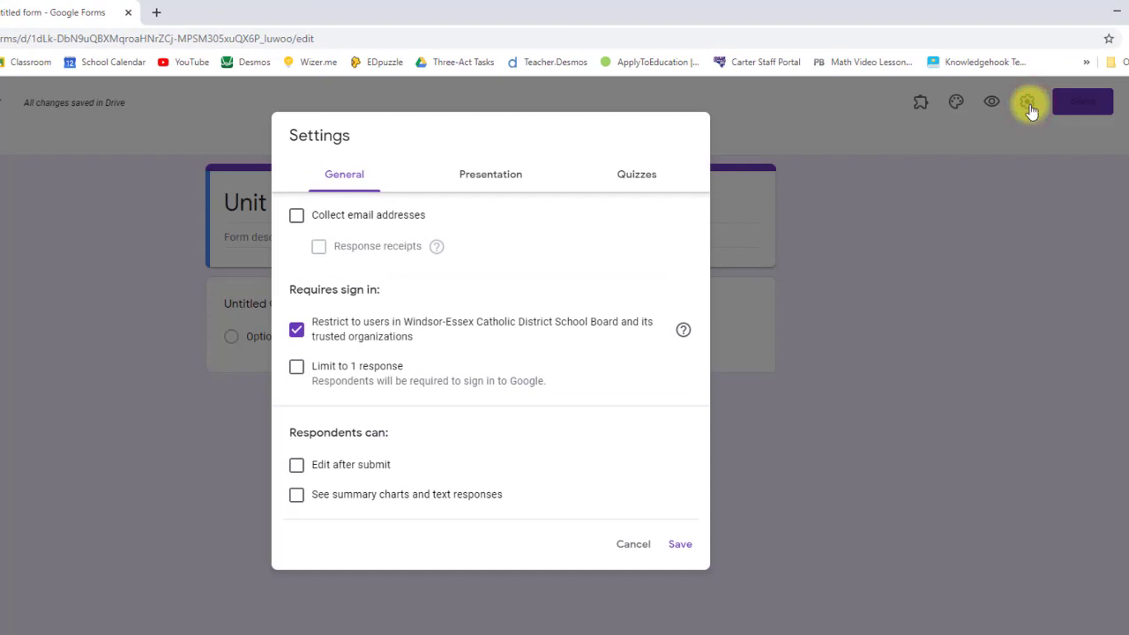
left_click(297, 216)
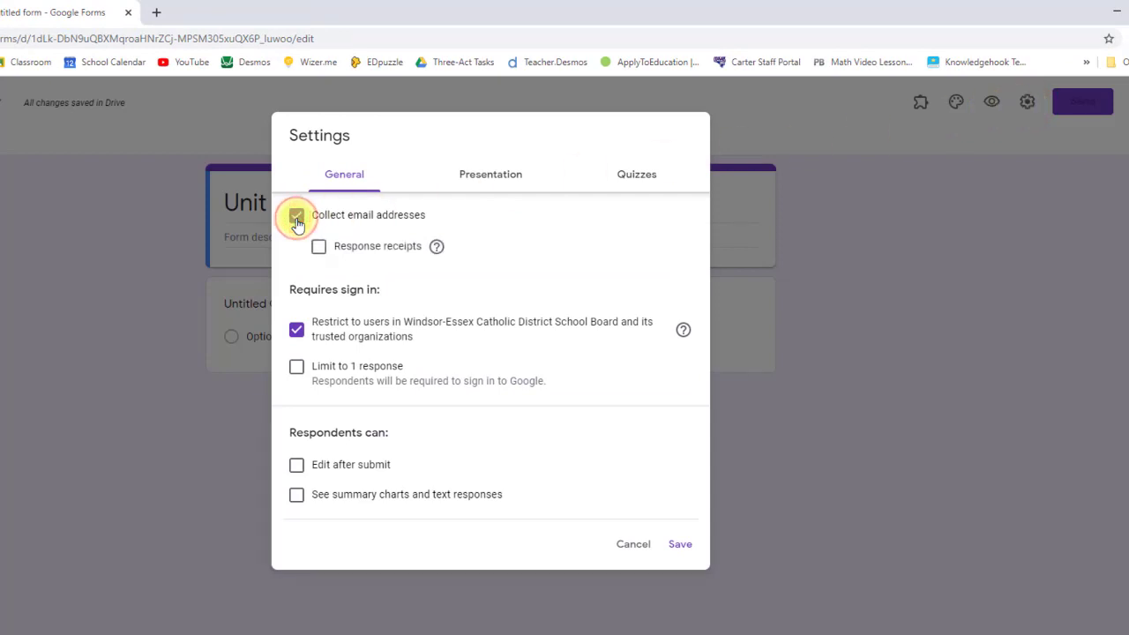
left_click(297, 368)
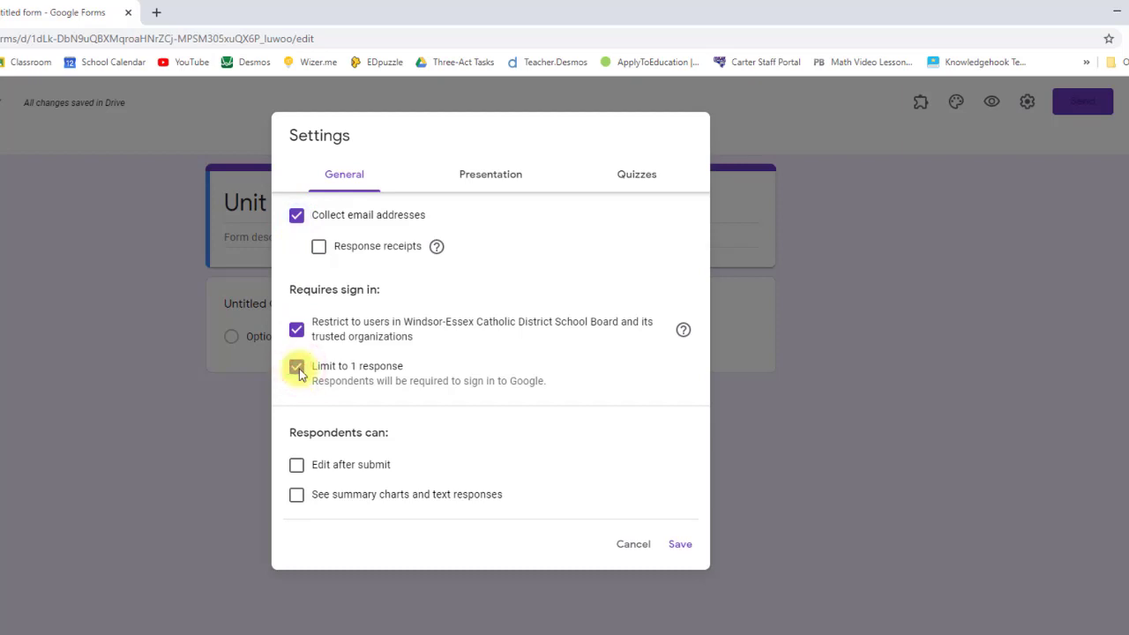
- Make the form a quiz, keep grade release immediately after each submission, and check the presentation options
left_click(635, 175)
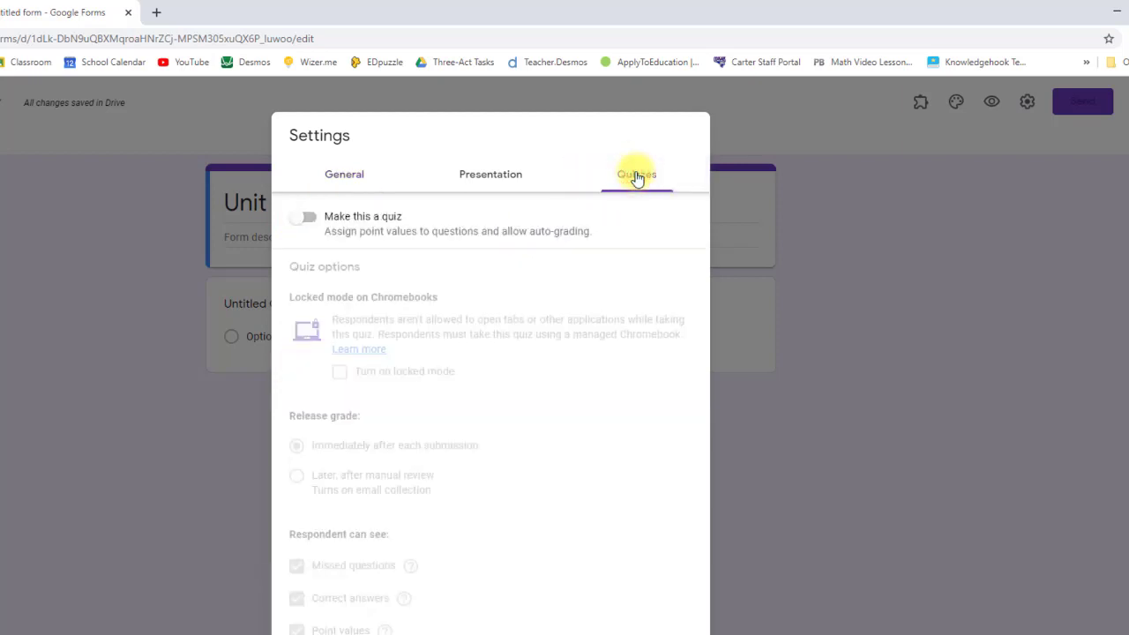
left_click(304, 219)
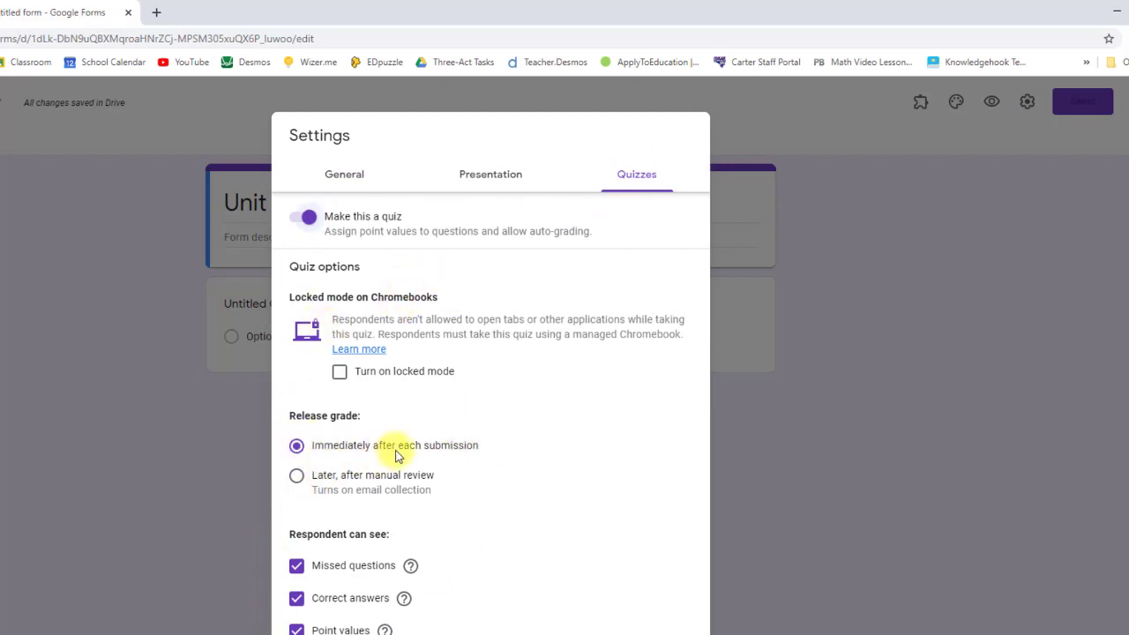
left_click(480, 181)
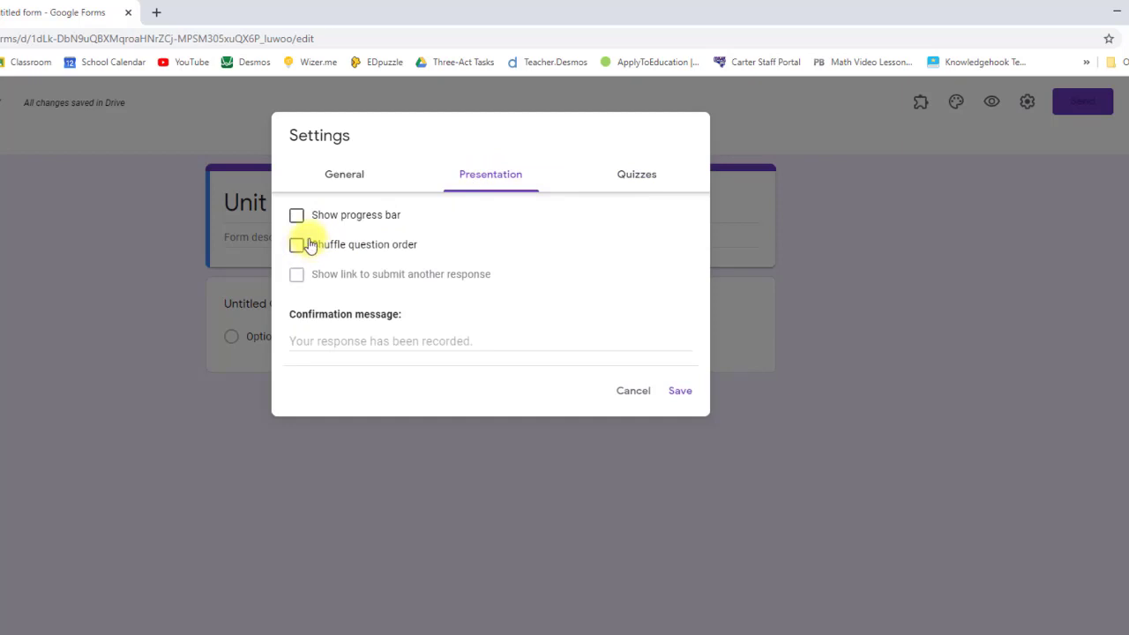
- Remove the restriction to users in the school board and its trusted organizations, and save the form settings
left_click(345, 176)
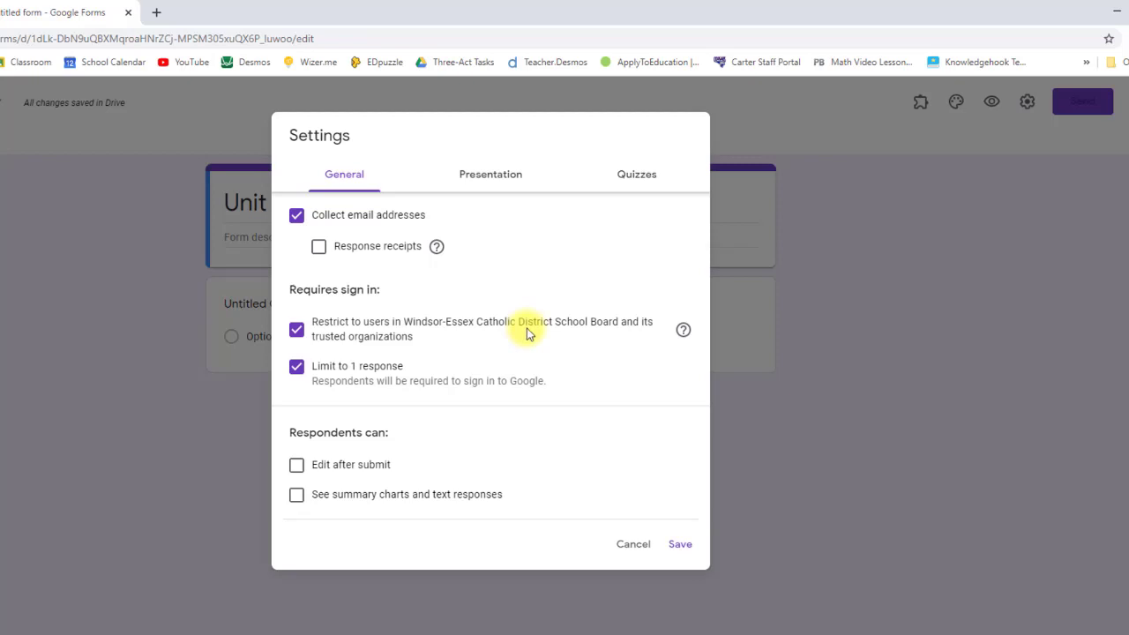
left_click(297, 332)
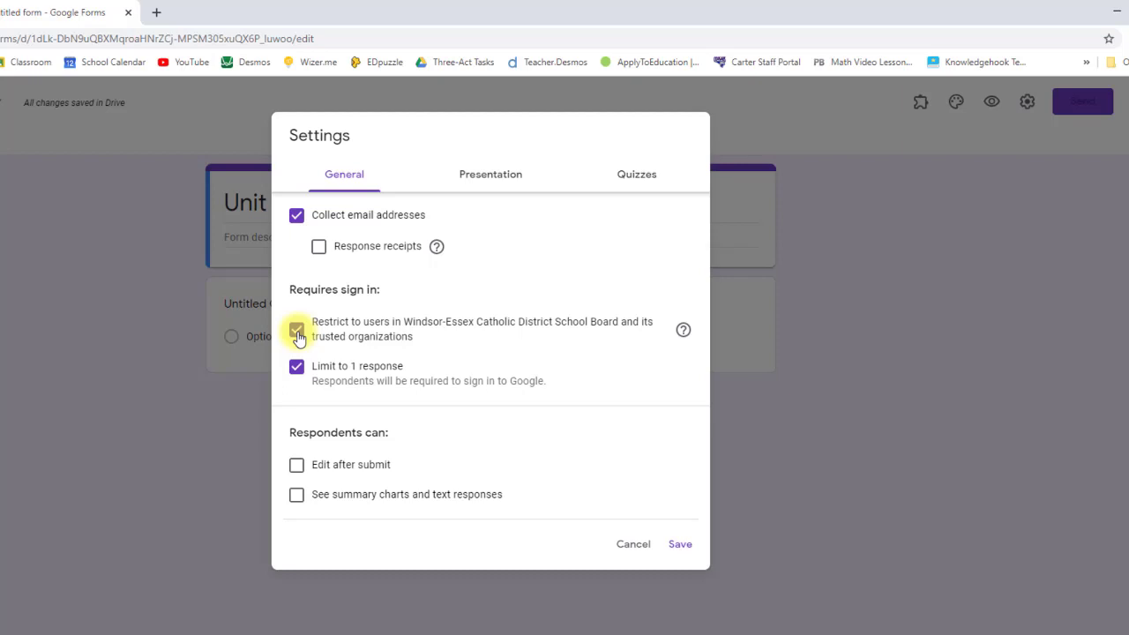
left_click(297, 333)
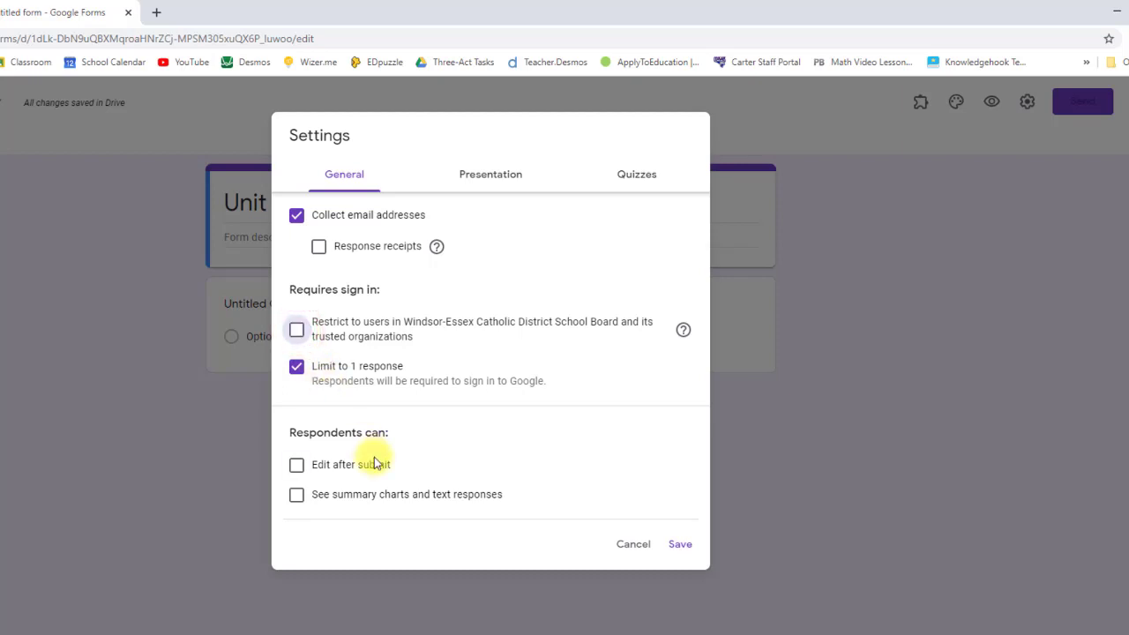
left_click(681, 546)
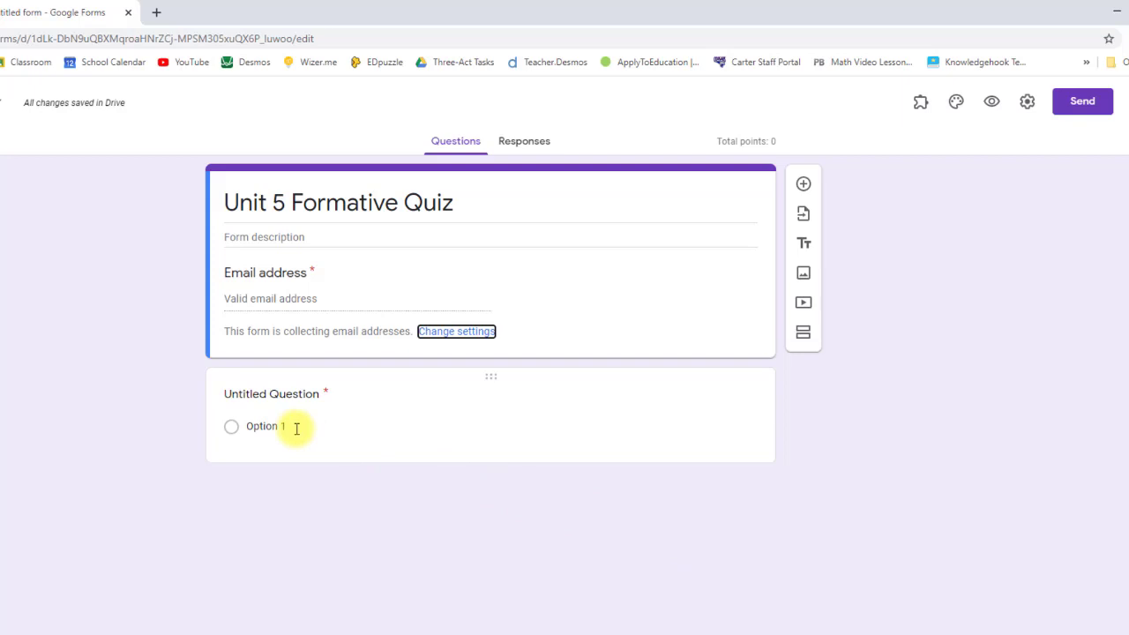
- Turn the untitled first question into a required short-answer question titled "Name"
left_click(296, 429)
left_click(336, 408)
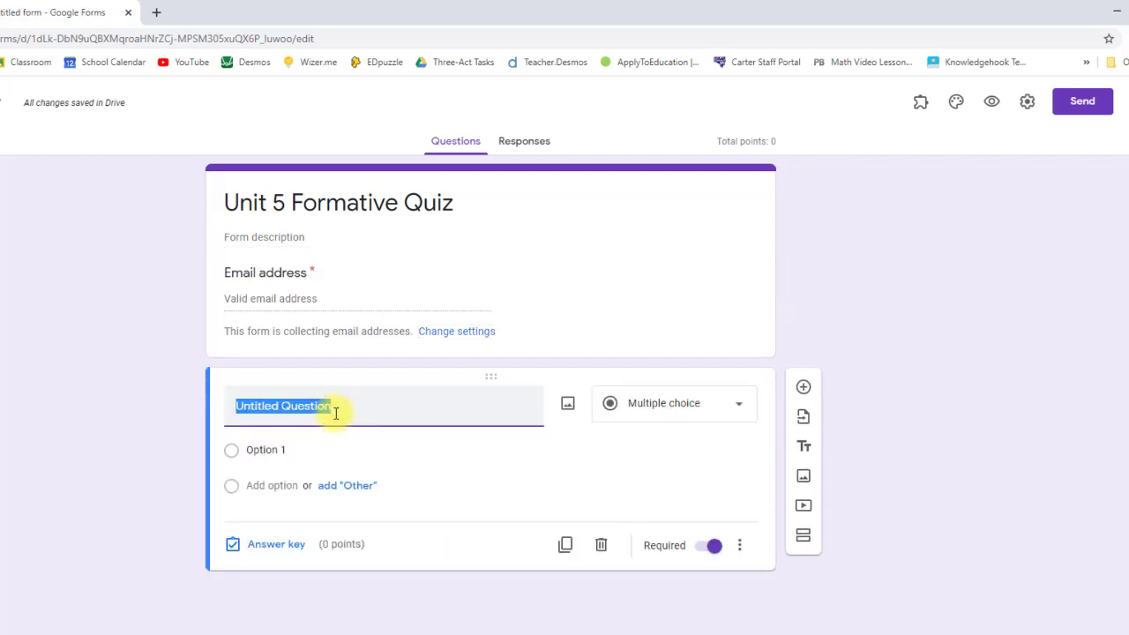
type("Nam")
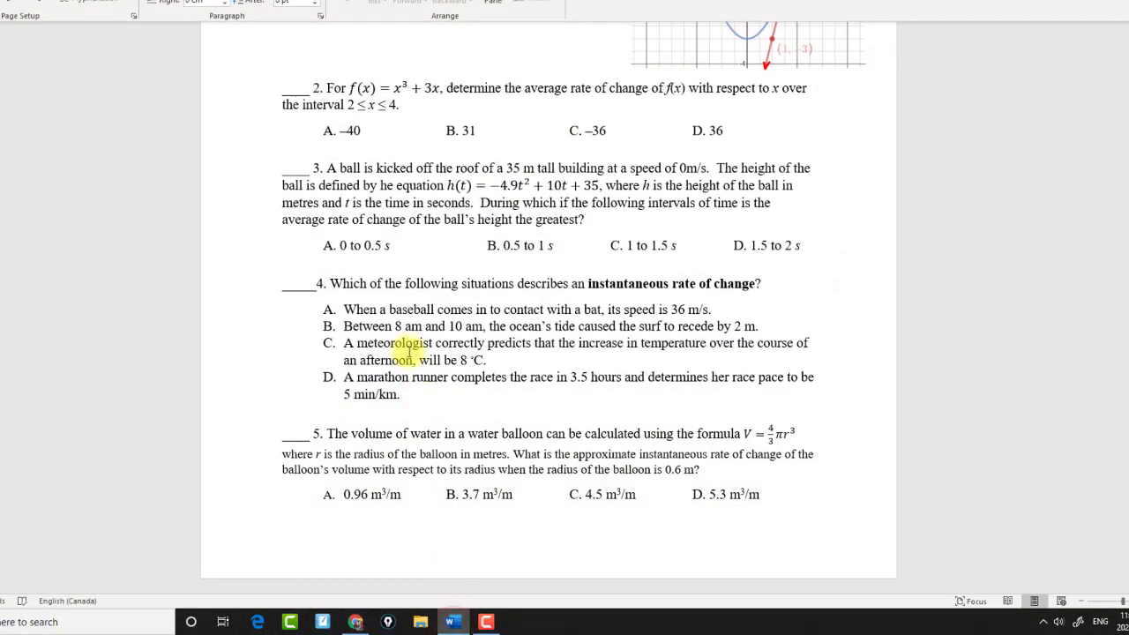
- Examine the multiple-choice questions in the Rates of Change Quiz document in Word
scroll(408, 350, "up", 8)
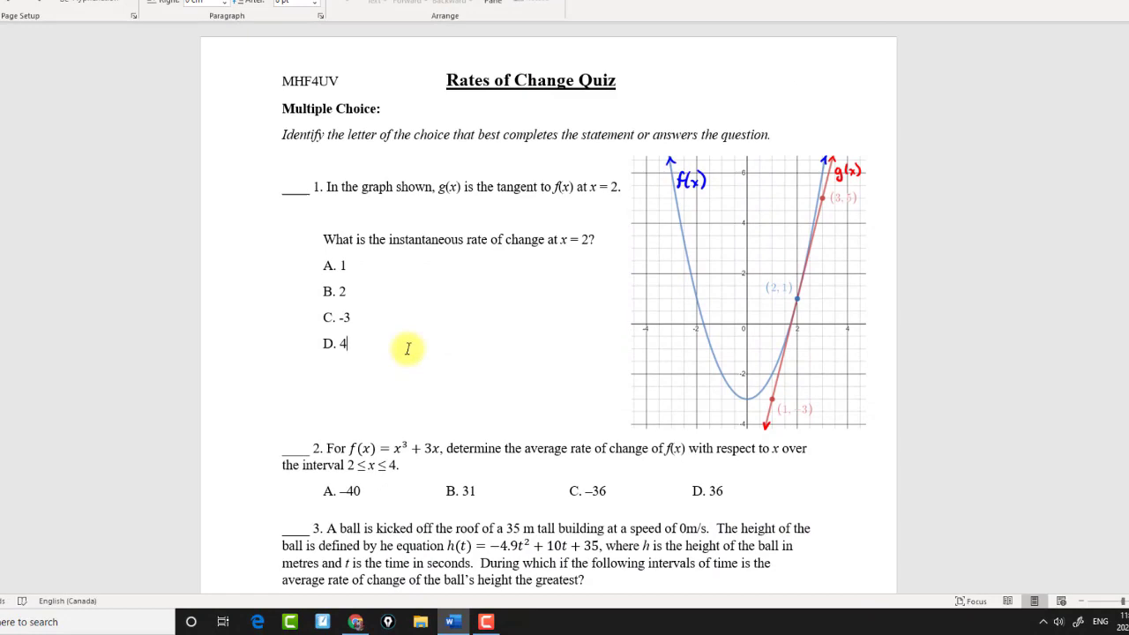
scroll(505, 195, "down", 3)
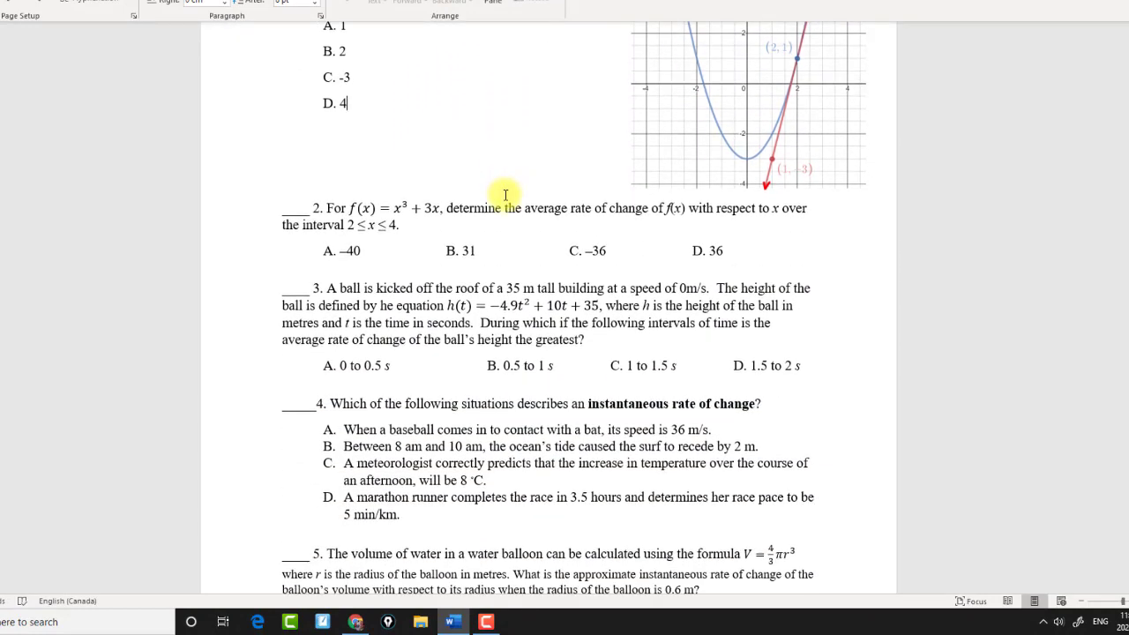
scroll(505, 194, "down", 2)
scroll(506, 194, "up", 5)
scroll(505, 194, "down", 3, "ctrl")
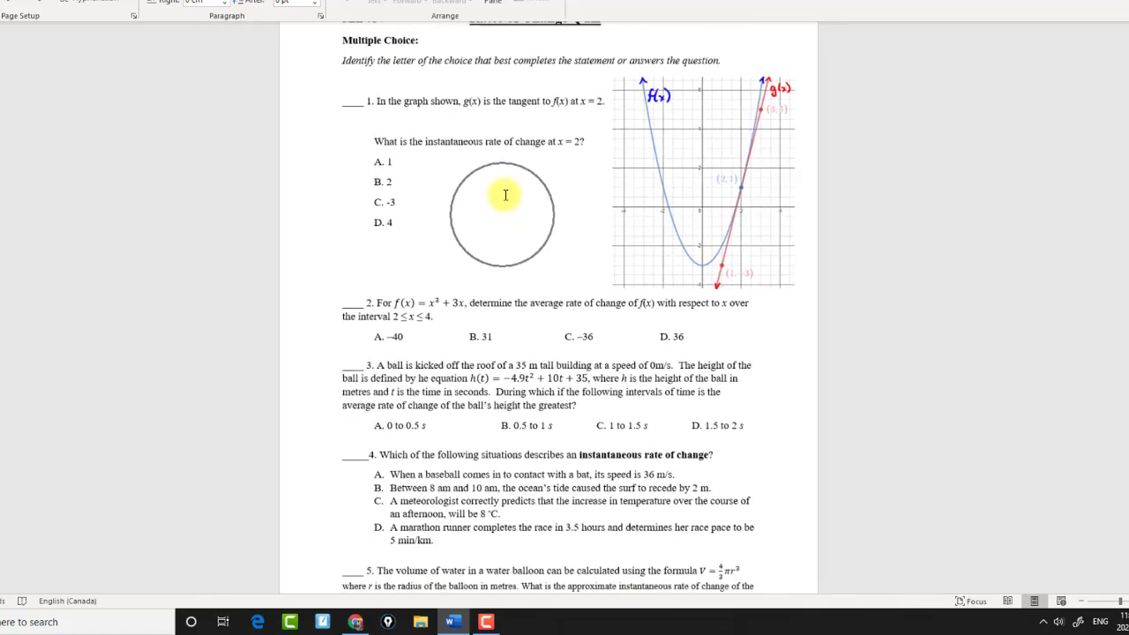
scroll(505, 194, "down", 1, "ctrl")
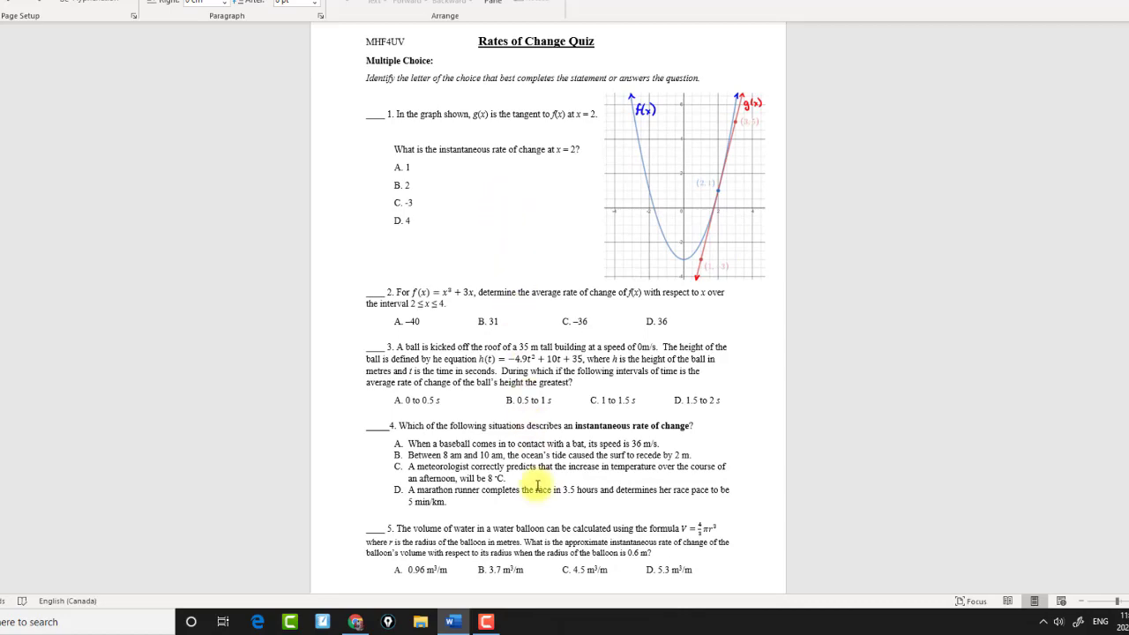
scroll(582, 351, "up", 3, "ctrl")
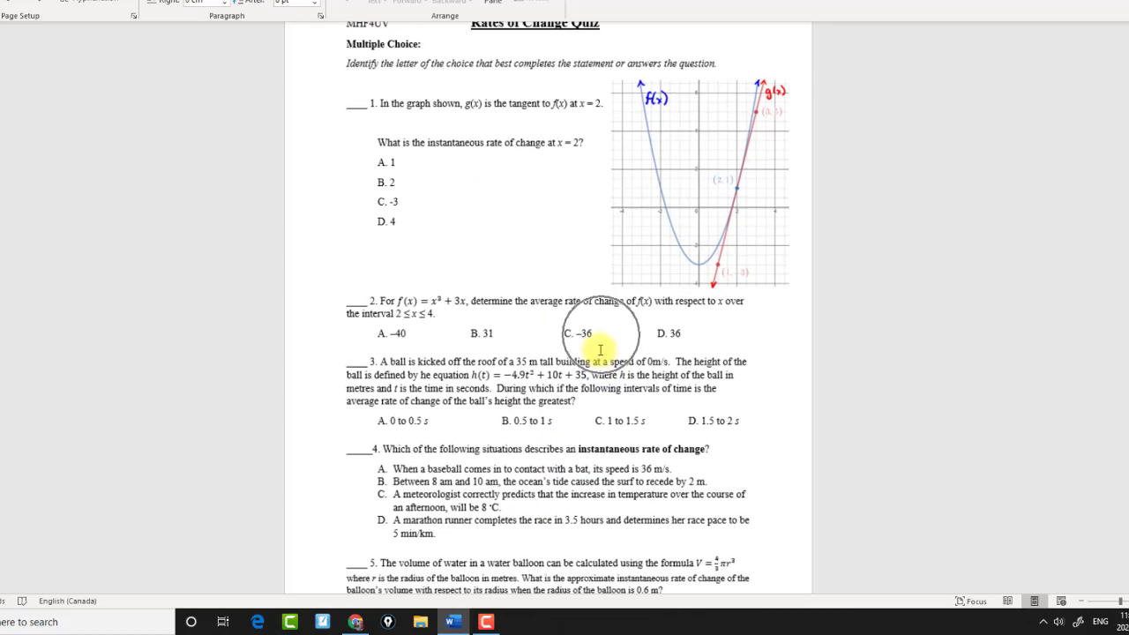
scroll(600, 351, "up", 2)
scroll(600, 351, "up", 2, "ctrl")
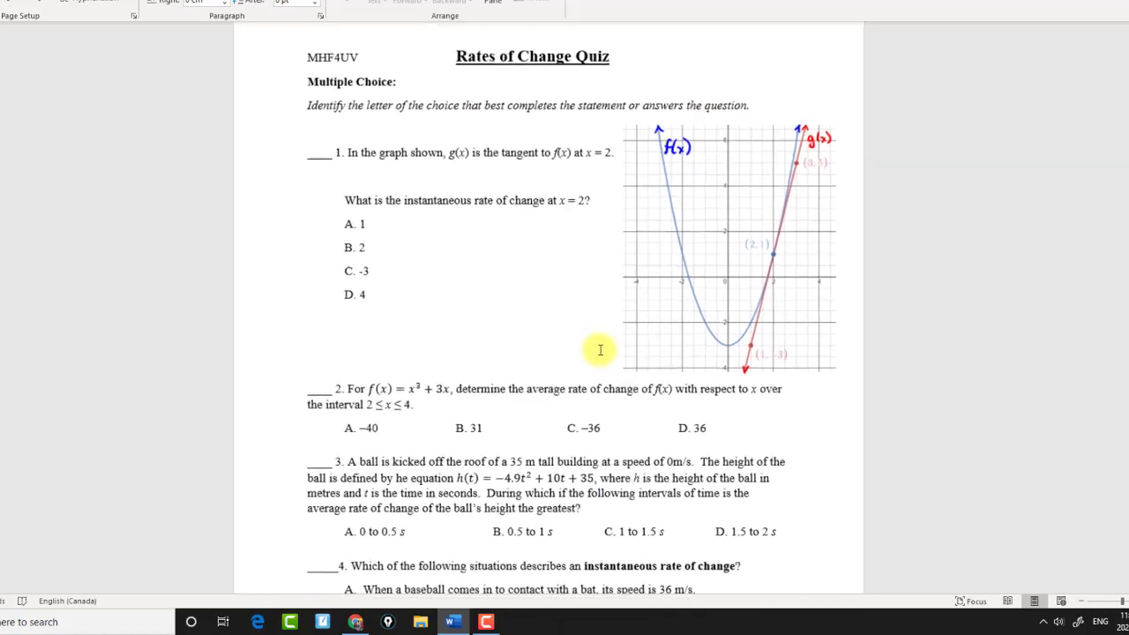
scroll(600, 350, "up", 1)
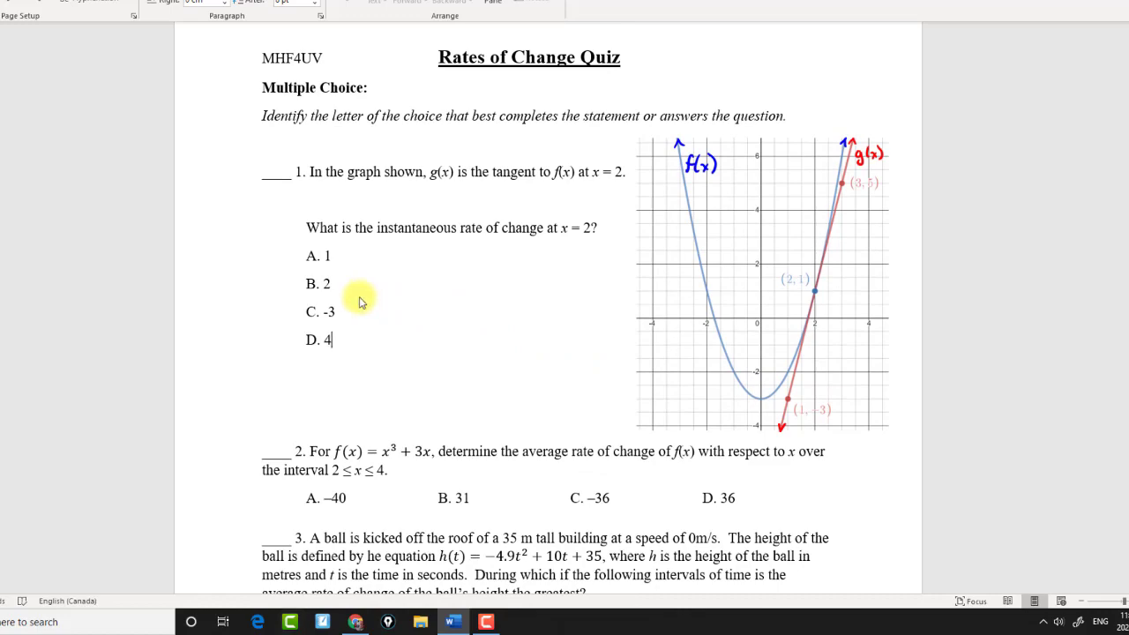
- Capture the quiz heading with questions 1 and 2 using the Snipping Tool, and save the image to the Desktop as 1
left_click(88, 621)
type("sn")
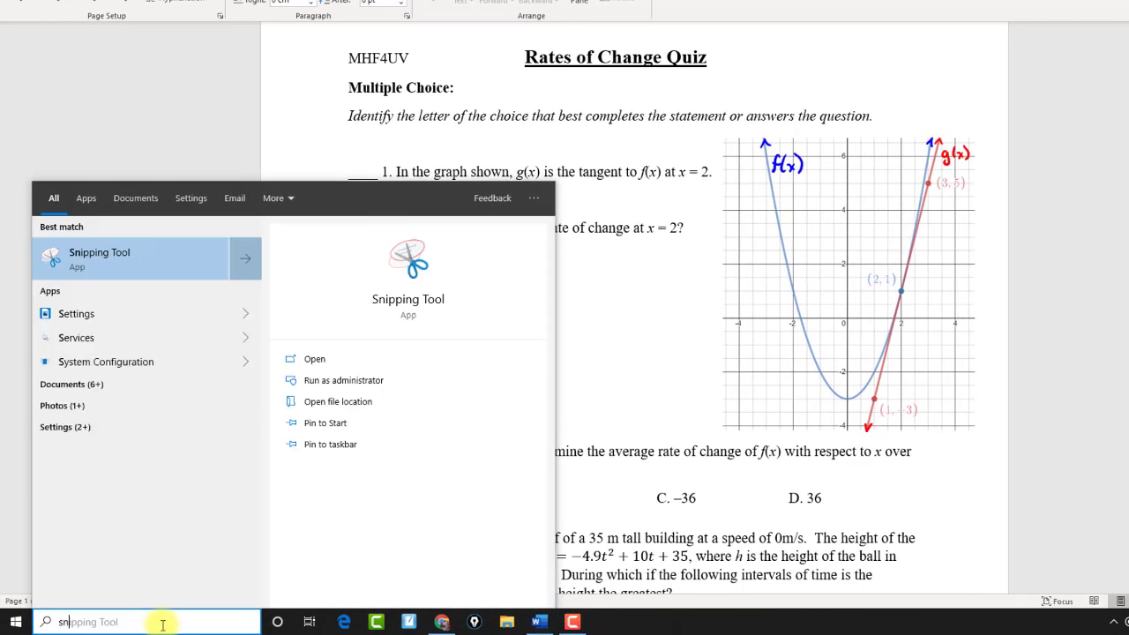
type("ipp")
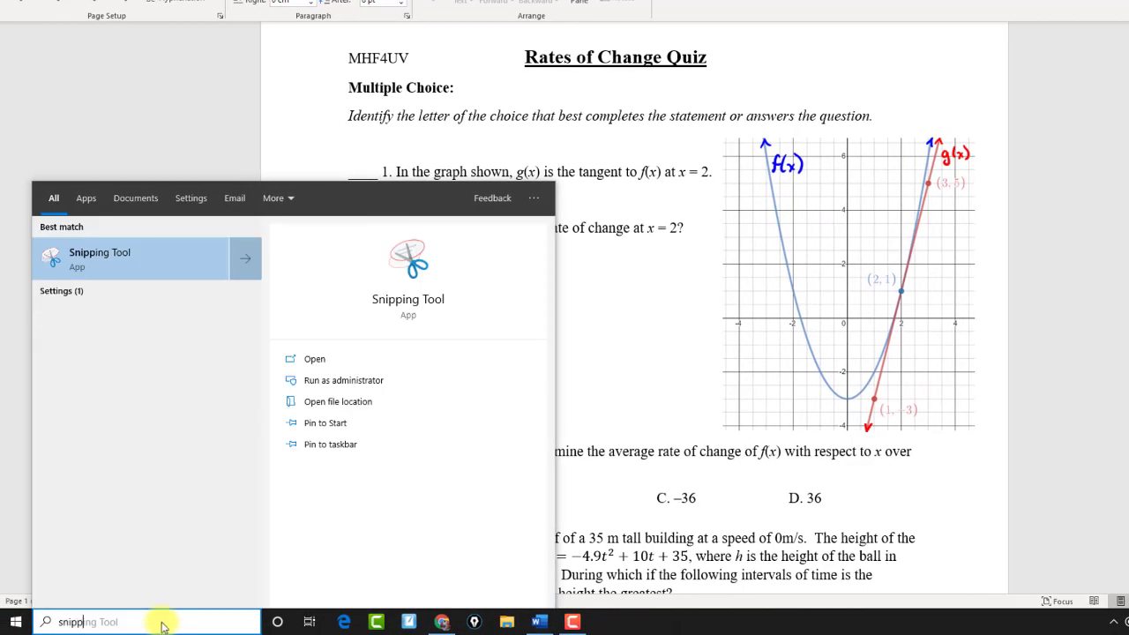
left_click(124, 252)
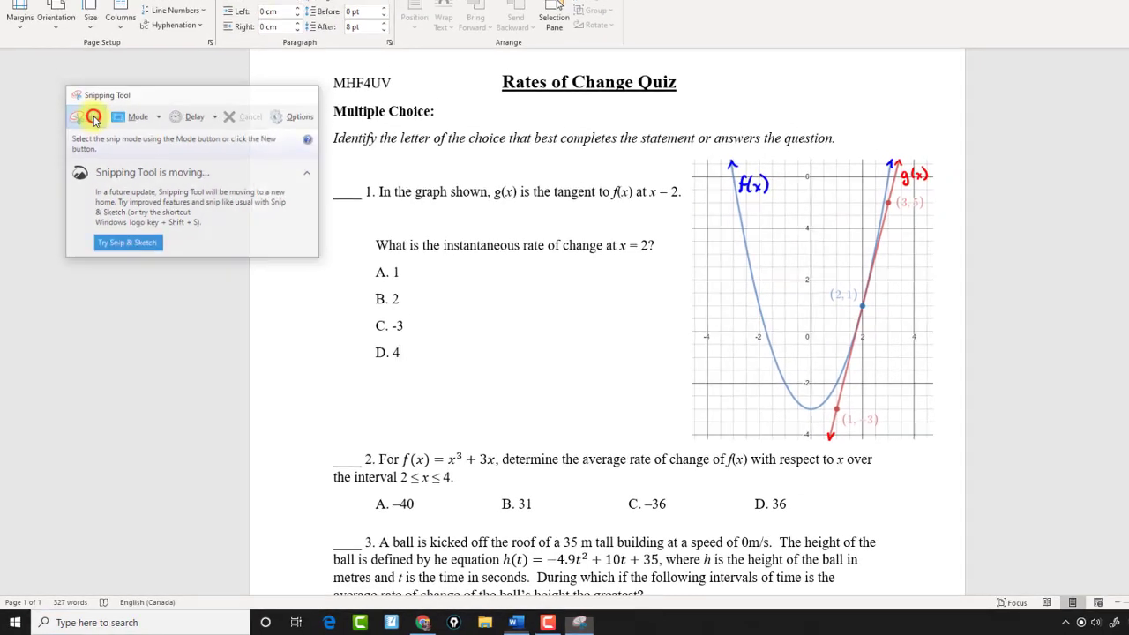
left_click(91, 93)
left_click_drag(337, 45, 920, 529)
left_click(418, 12)
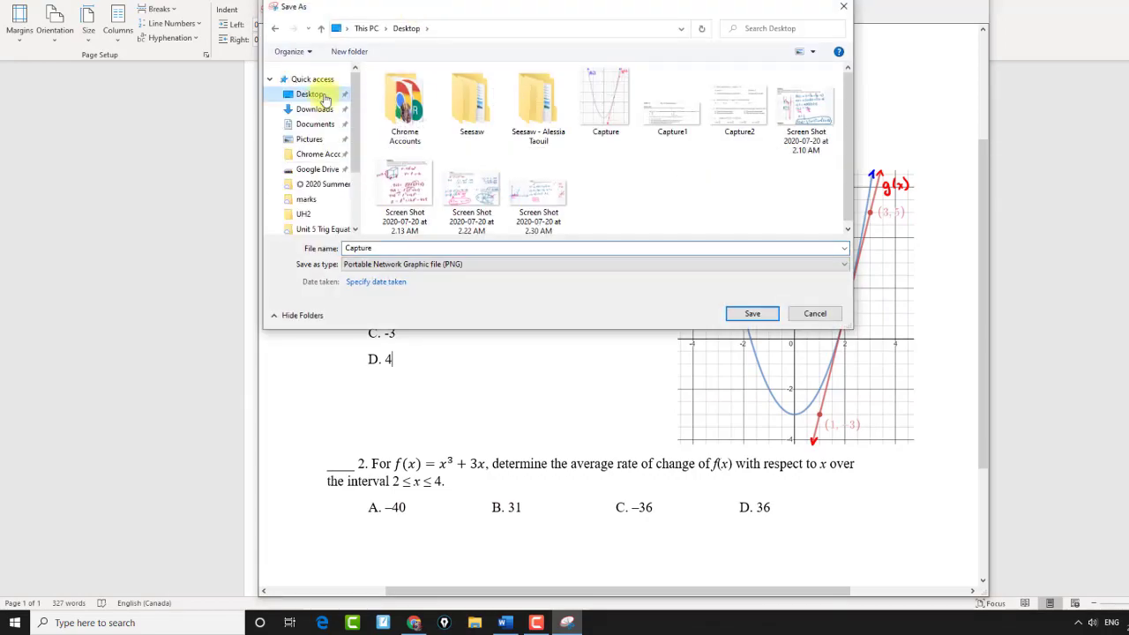
key("BackSpace")
key("Escape")
- Capture questions 3 to 5 of the quiz as a new snip, and save the image to the Desktop as 2
scroll(471, 272, "down", 5)
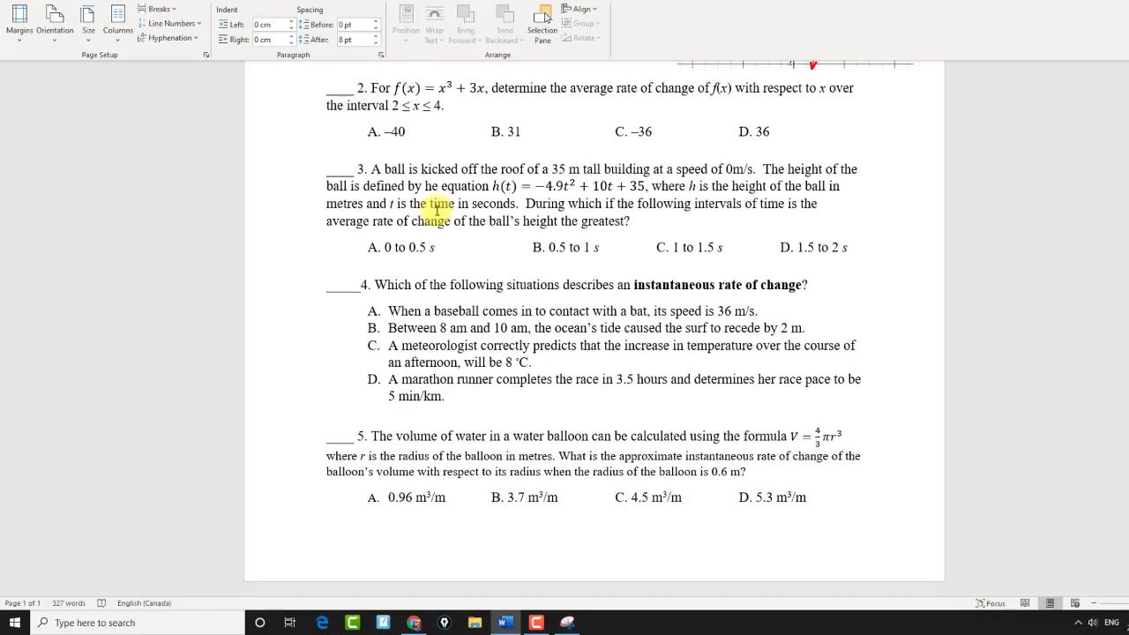
left_click(568, 617)
key("ctrl+n")
left_click_drag(297, 125, 917, 525)
left_click(398, 50)
key("Escape")
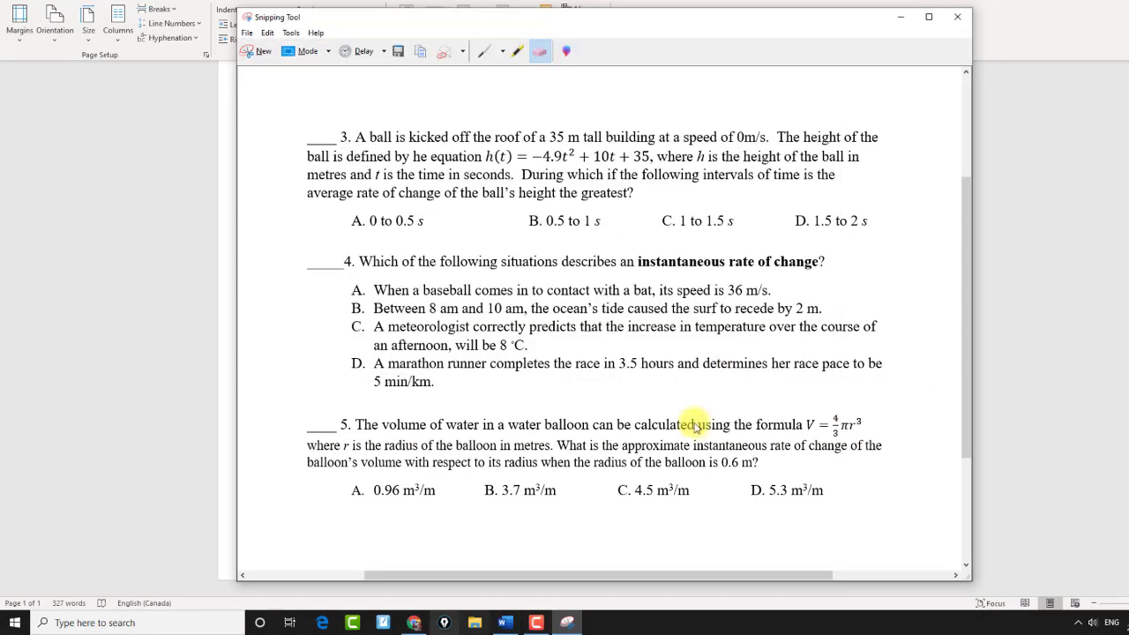
- Return to the Google Form and insert image 1 from the Desktop below the Name question
left_click(414, 623)
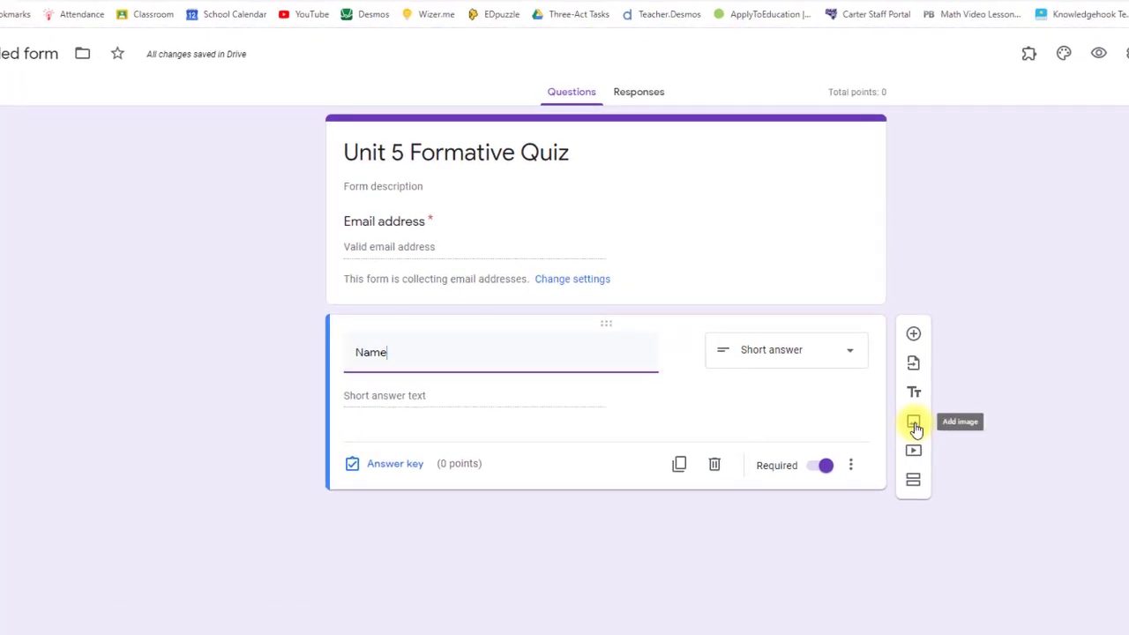
left_click(915, 425)
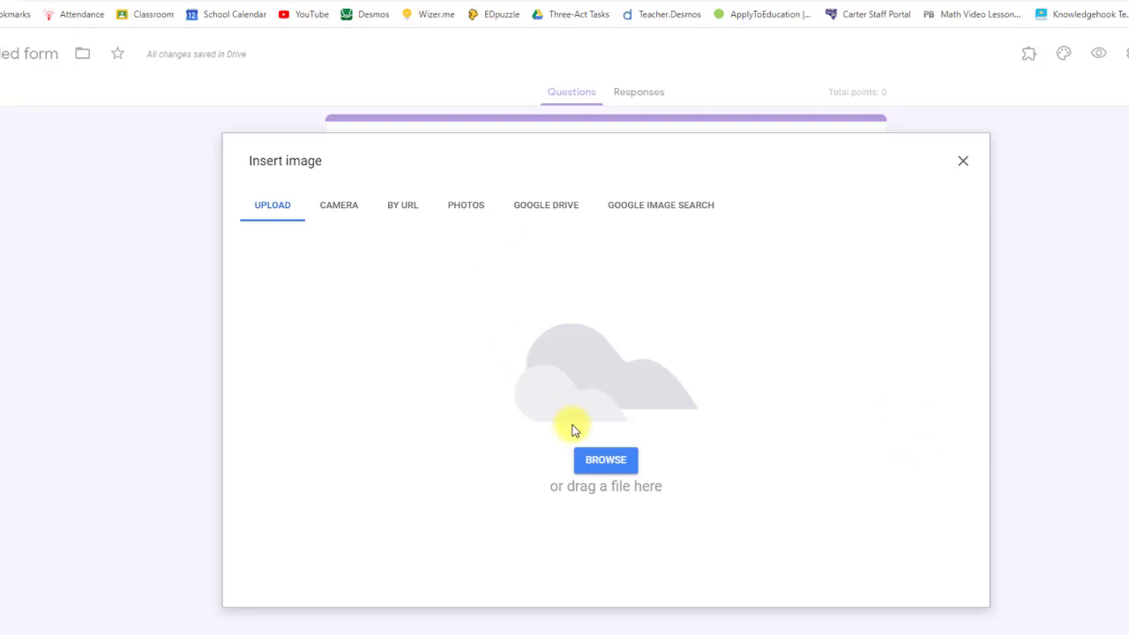
left_click(609, 461)
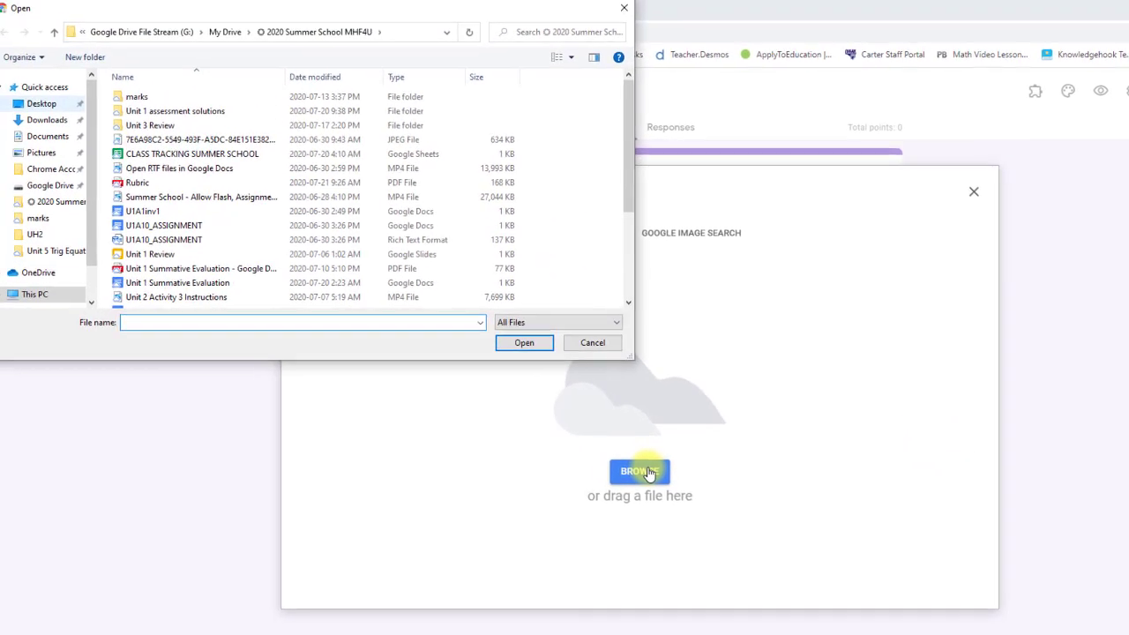
left_click(44, 104)
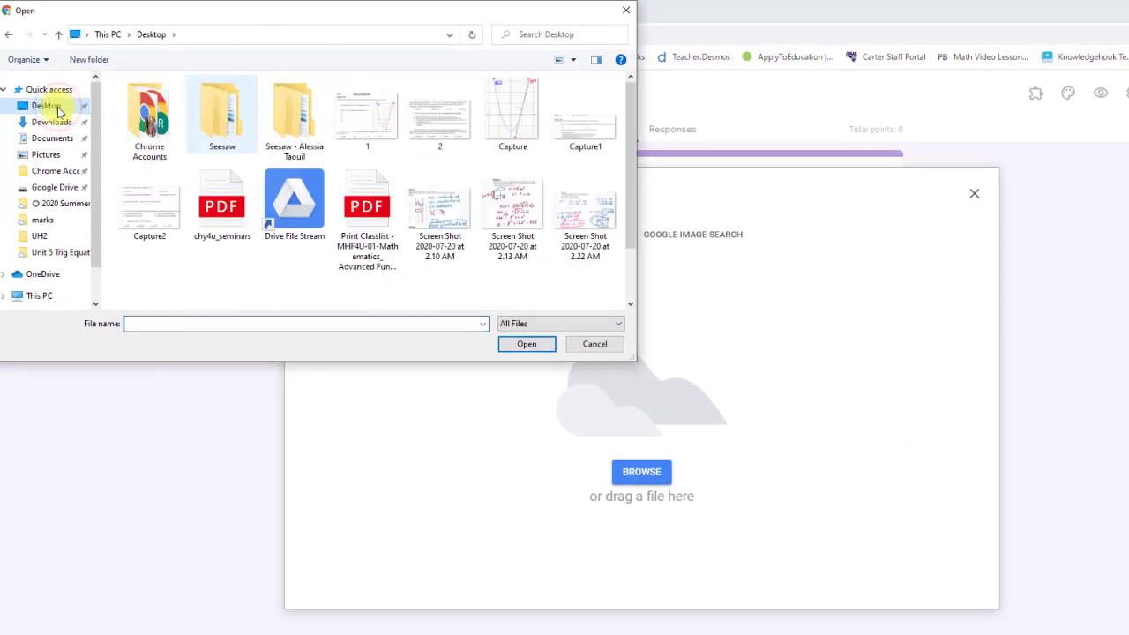
left_click(384, 128)
left_click(527, 345)
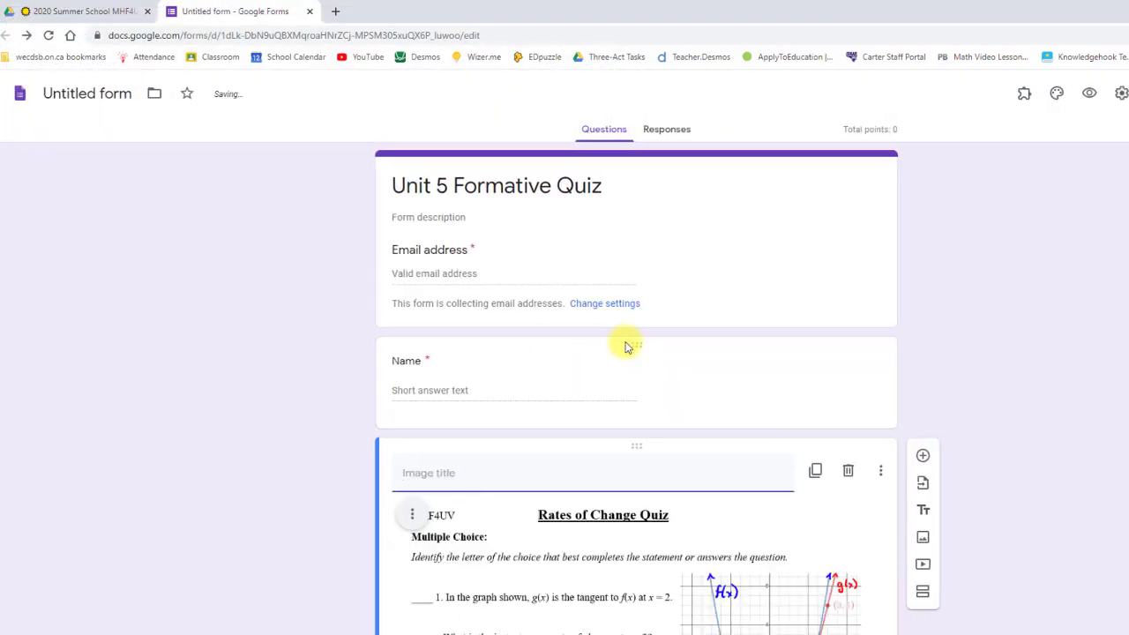
- Insert image 2 from the Desktop below the first quiz image
scroll(653, 543, "down", 2)
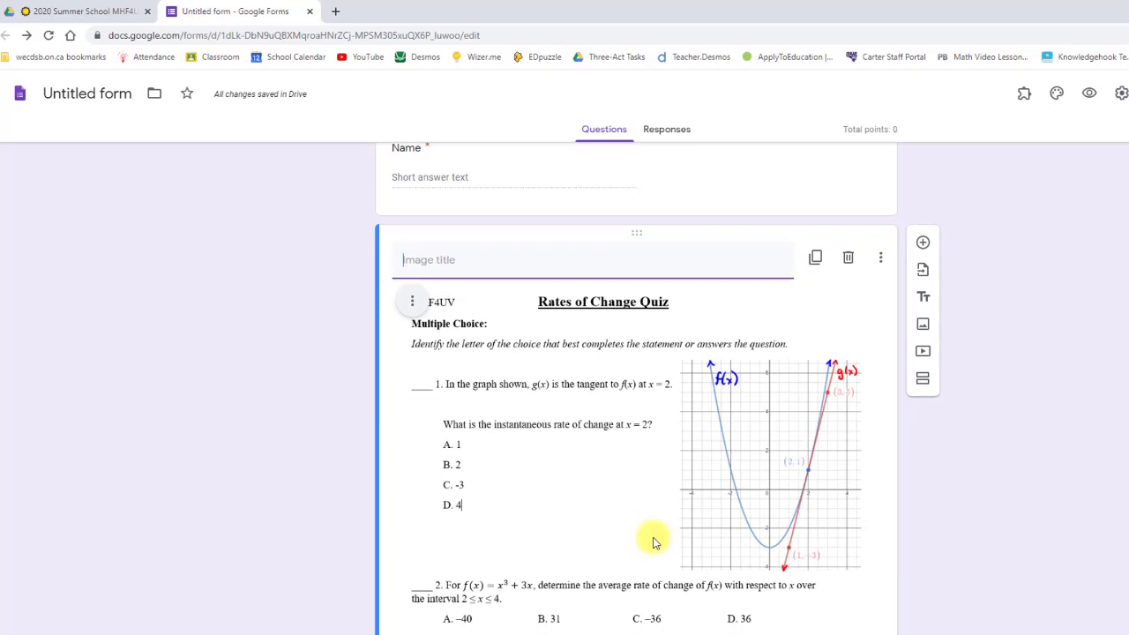
left_click(923, 324)
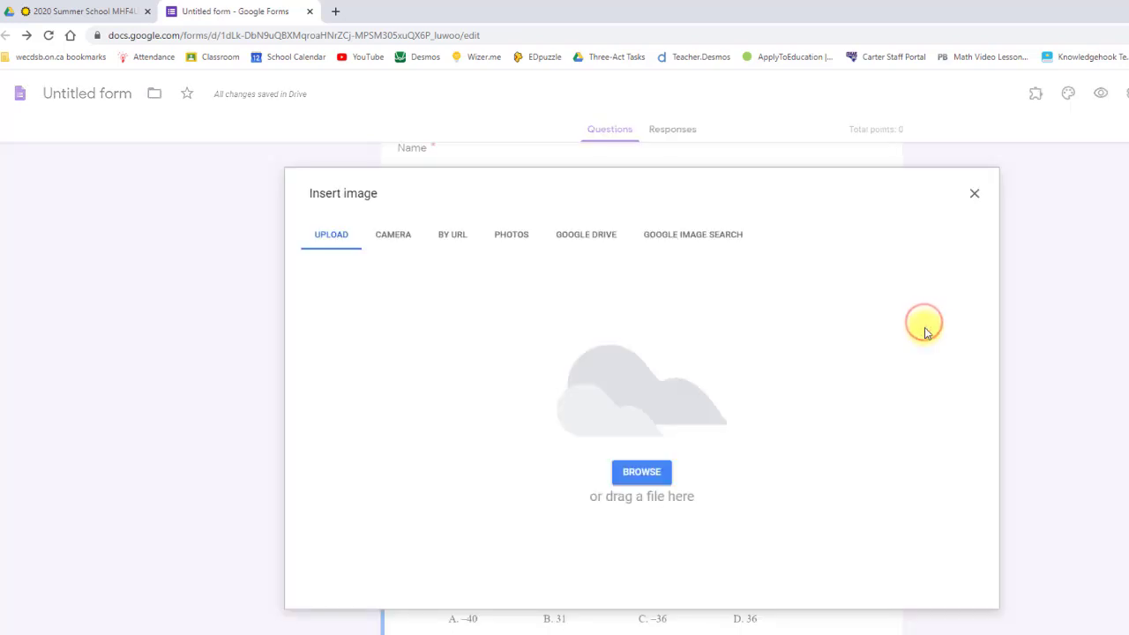
left_click(634, 476)
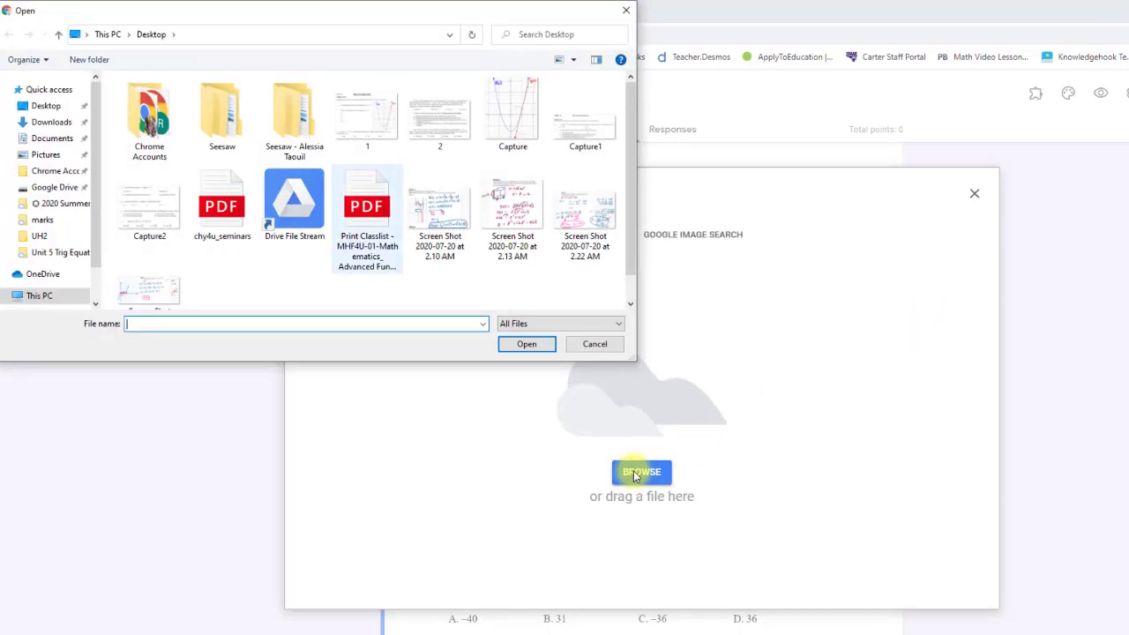
left_click(421, 138)
left_click(526, 344)
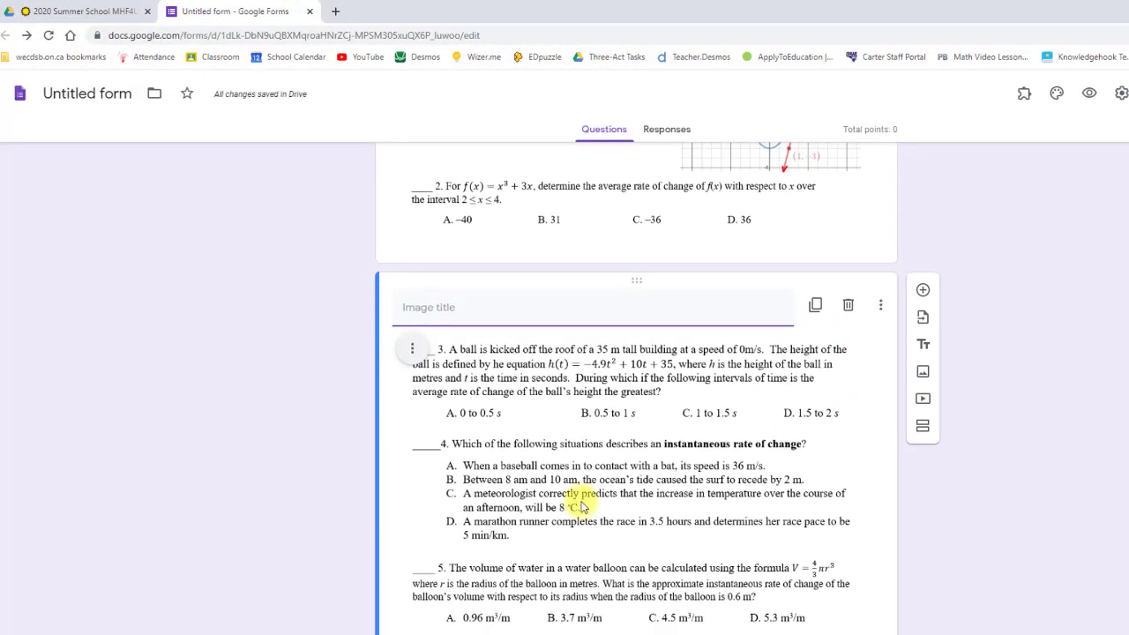
- Title the first quiz image "Answer the questions below by filling out the grid that follow"
scroll(583, 507, "up", 5)
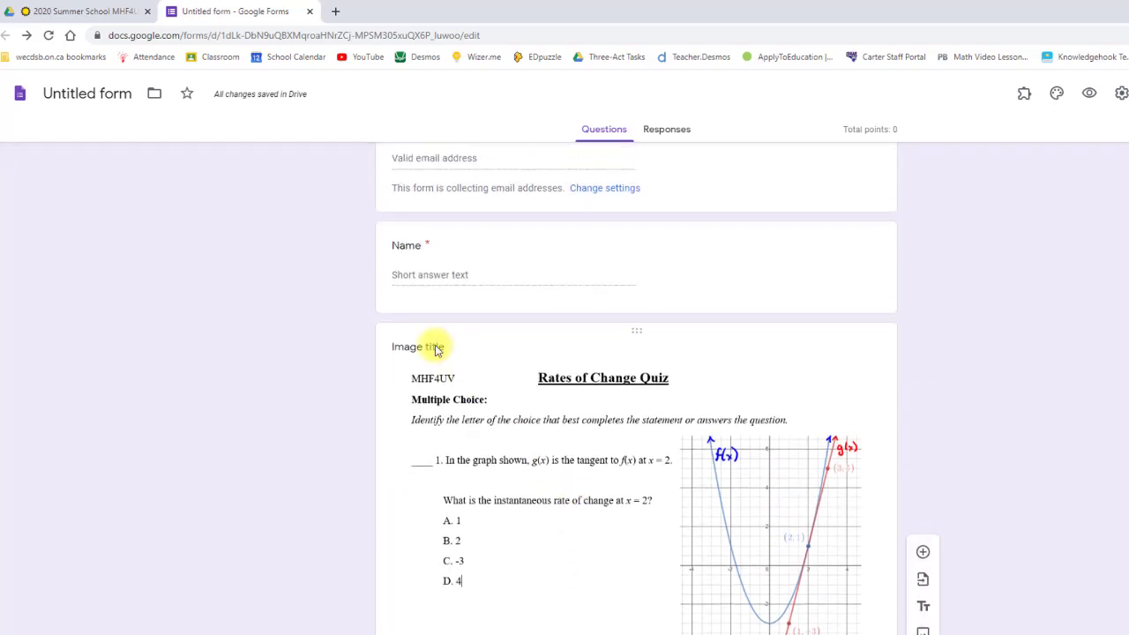
left_click(435, 349)
type("Answer the")
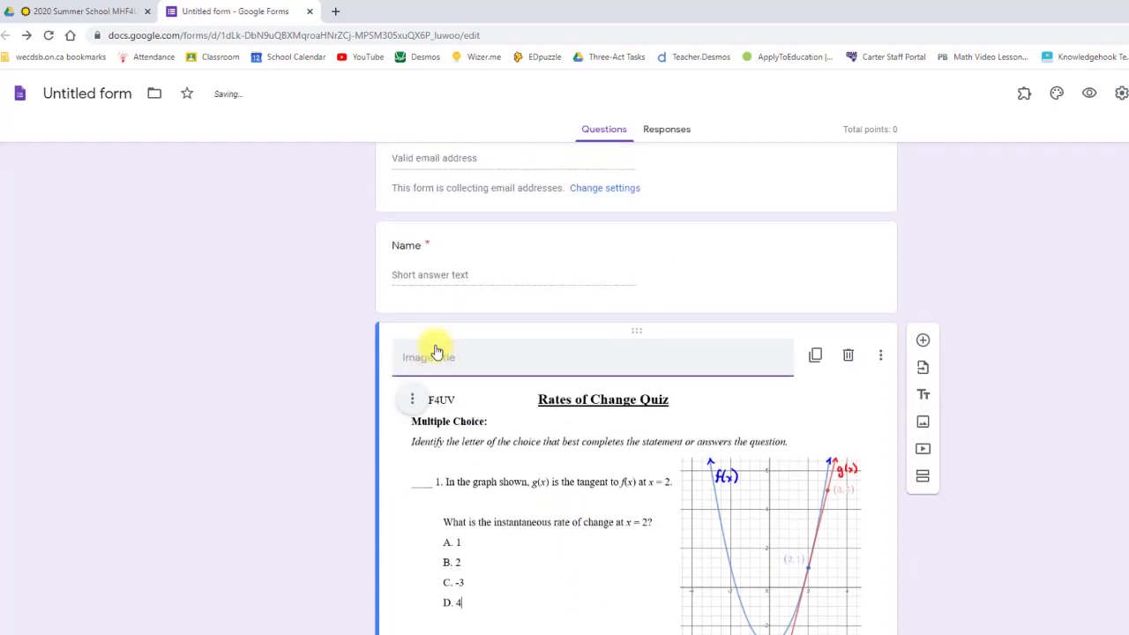
type(" questions below by filling out the grid that follow")
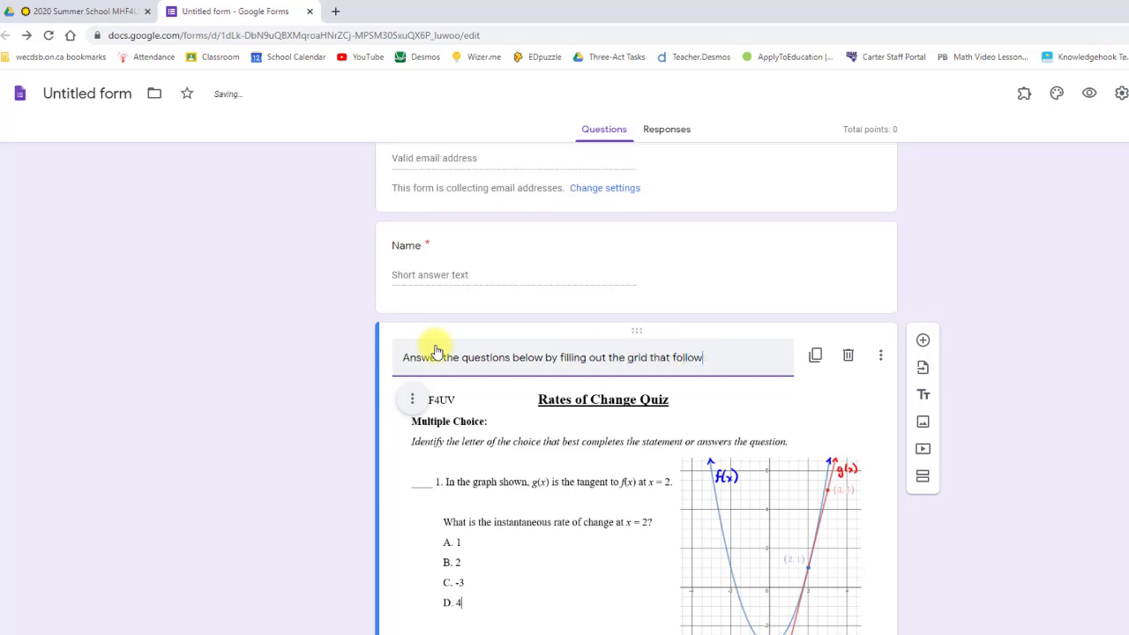
left_click(1011, 511)
scroll(648, 340, "down", 5)
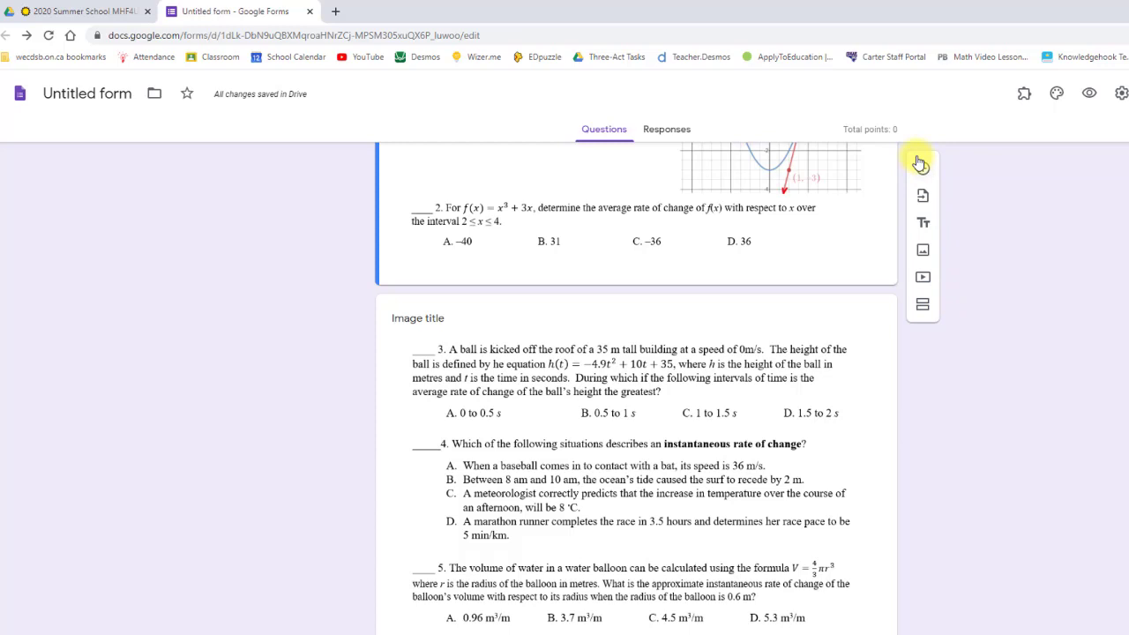
- Add a new question below the second quiz image and make it a multiple choice grid
left_click(878, 539)
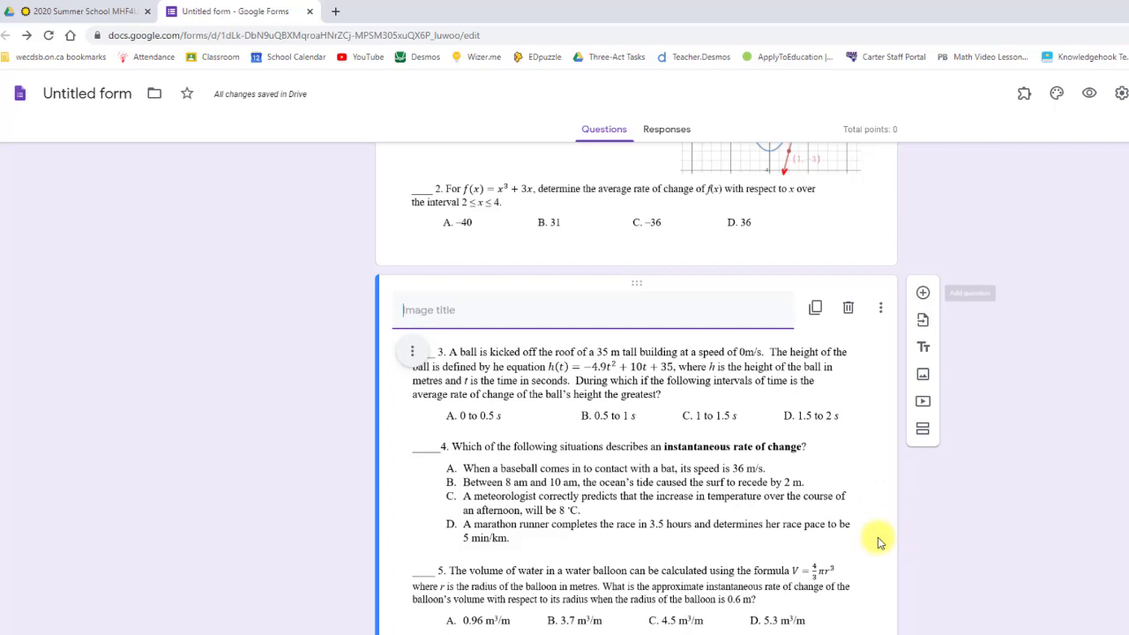
left_click(922, 294)
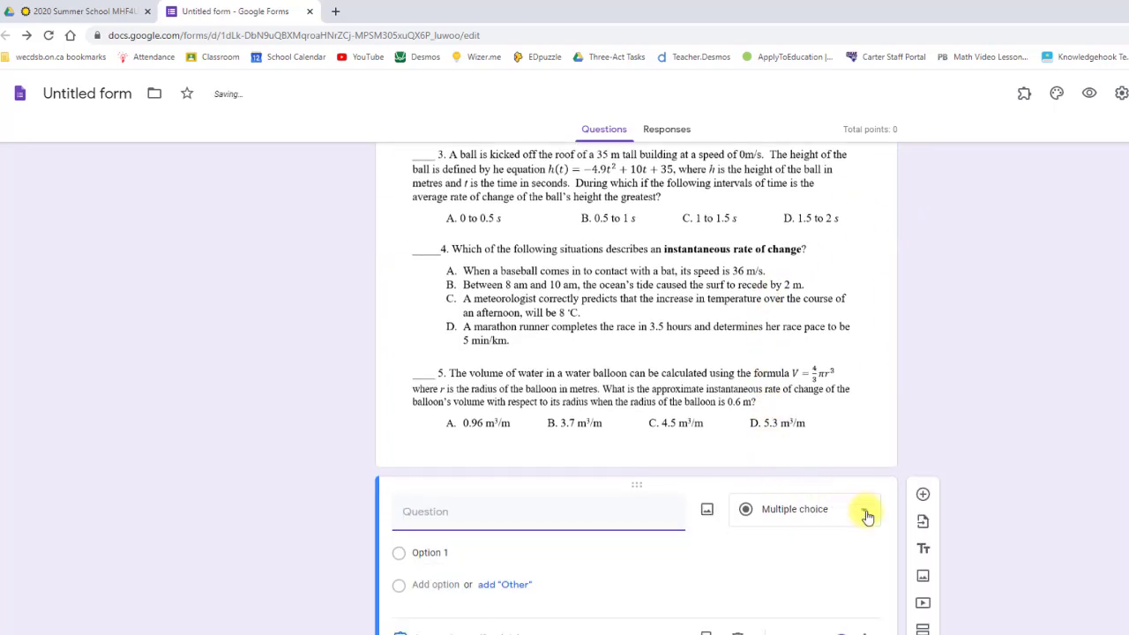
left_click(868, 515)
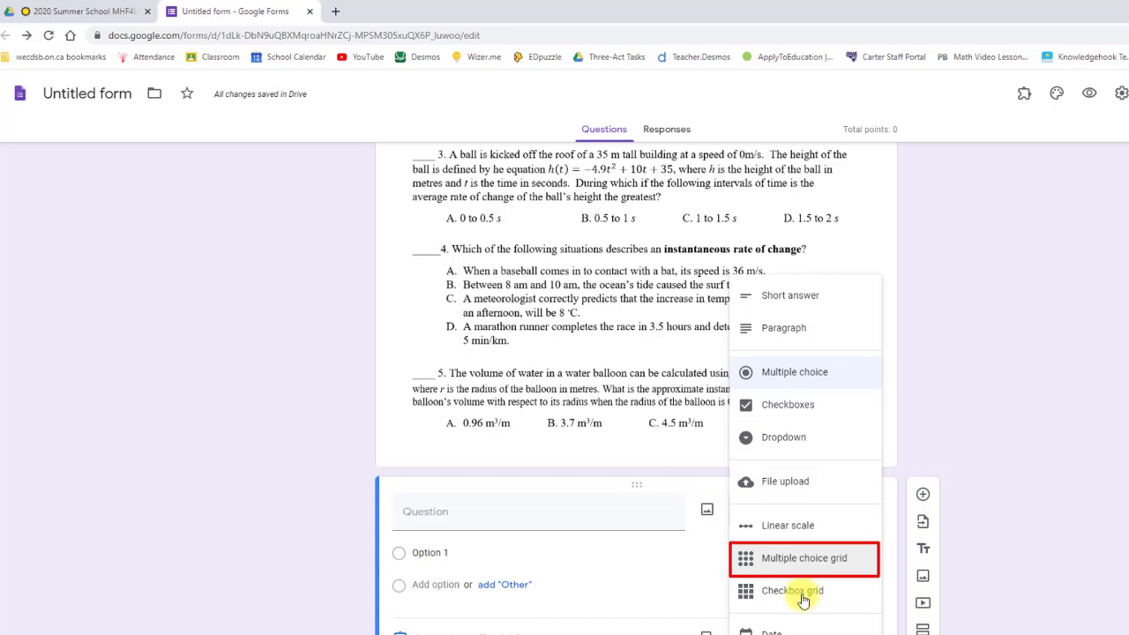
left_click(794, 559)
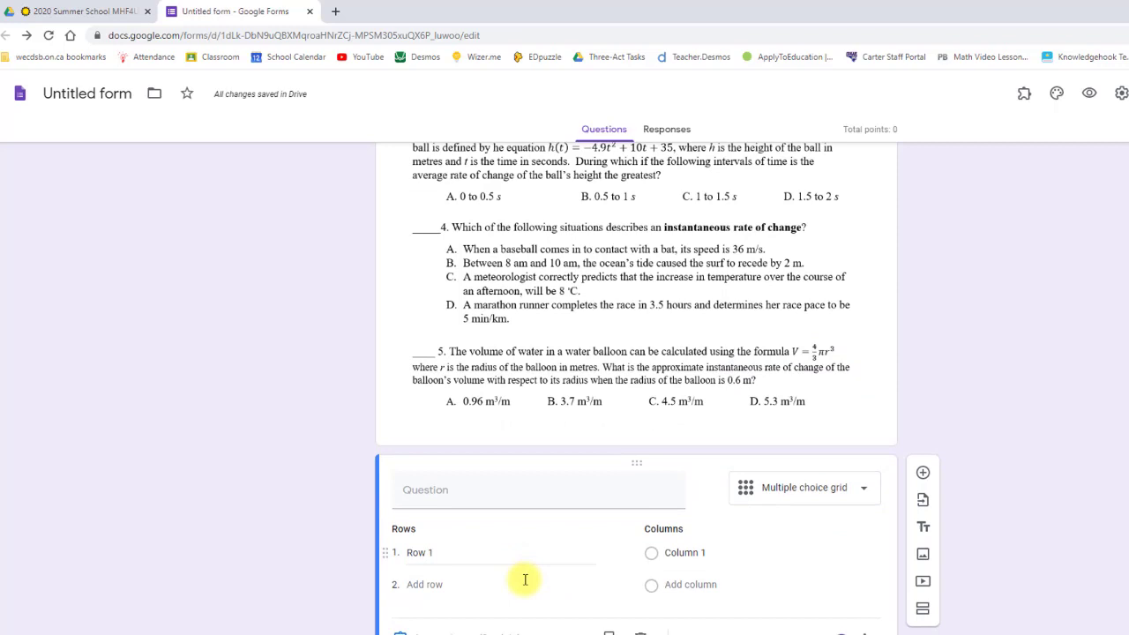
- Label the grid's five rows Question #1, Question #2, Question #3, Question #4 and Question #5
left_click(434, 553)
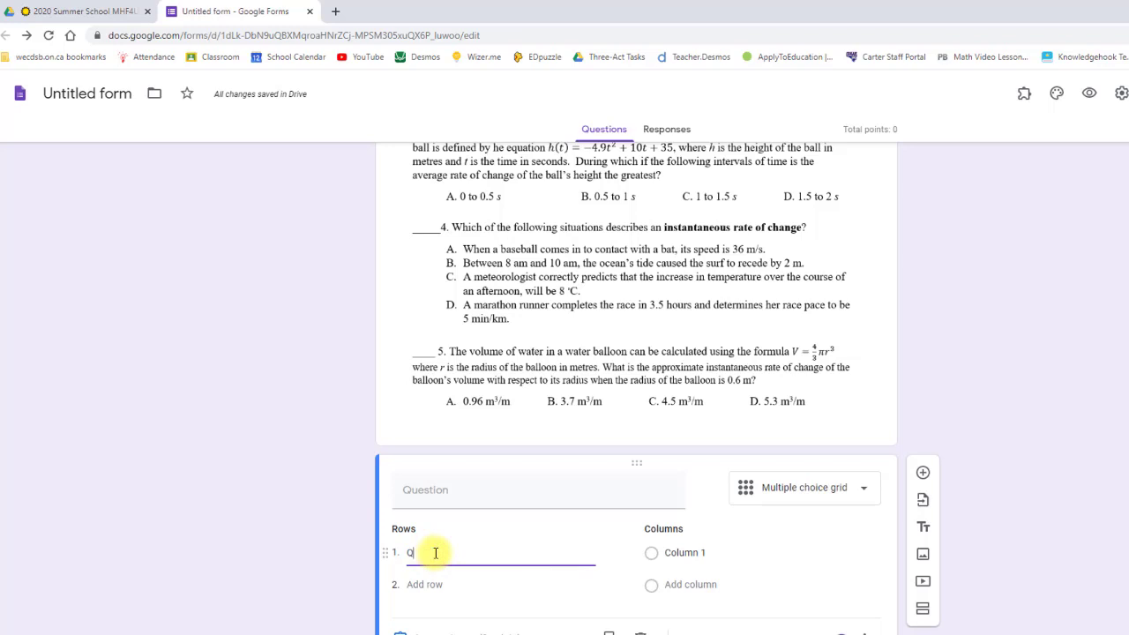
type("Quye")
key("BackSpace")
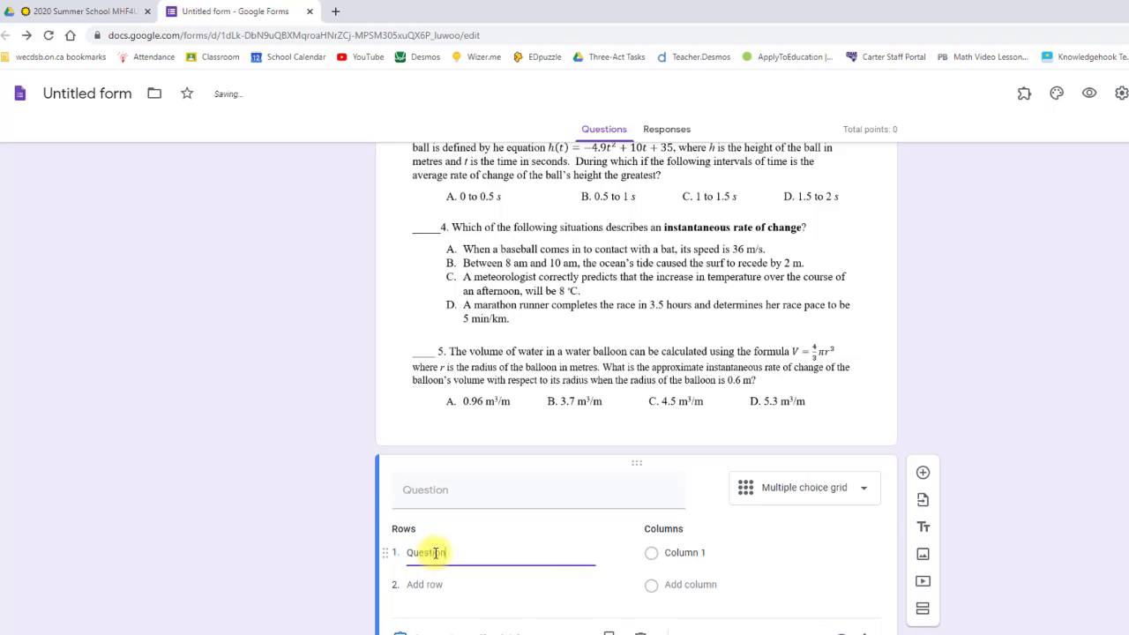
left_click(428, 585)
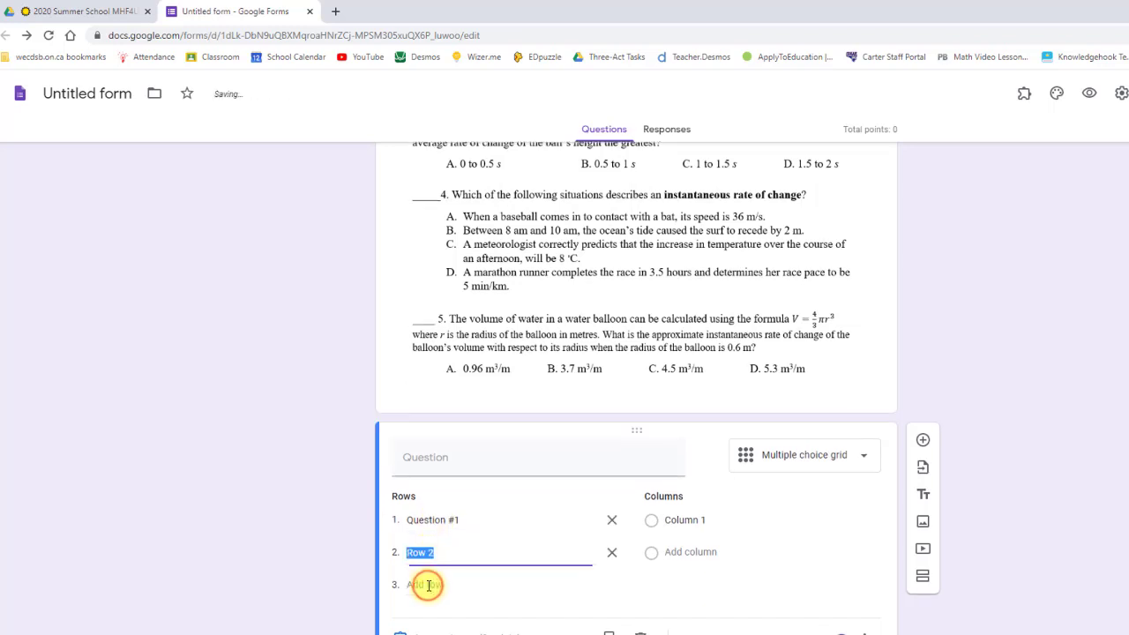
type("Questi")
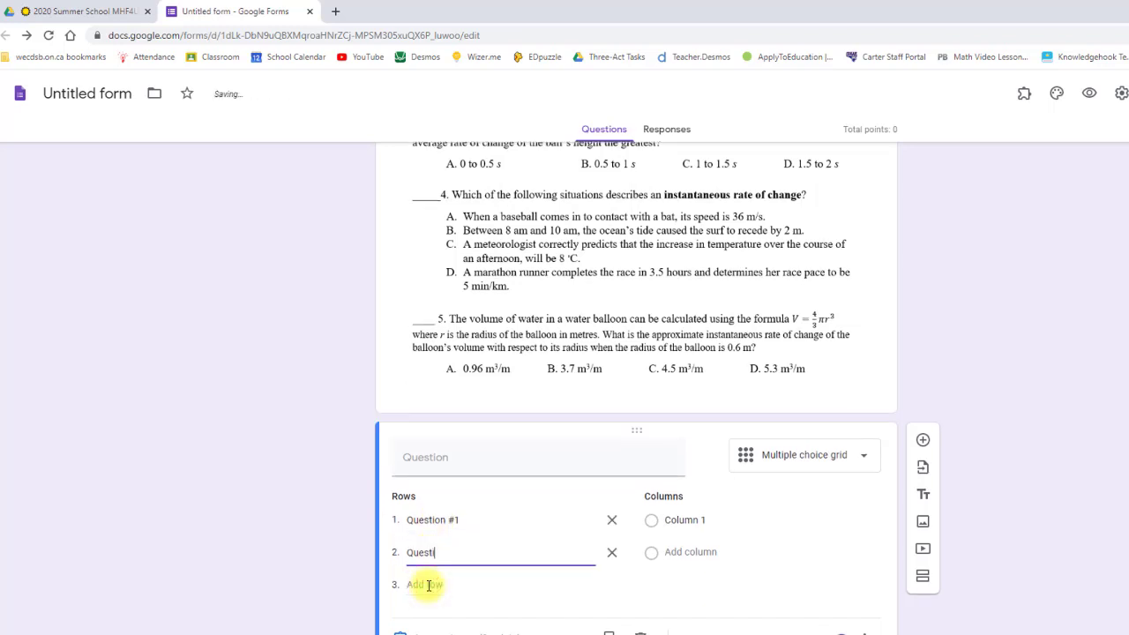
type("on #2")
left_click(428, 585)
key("Return")
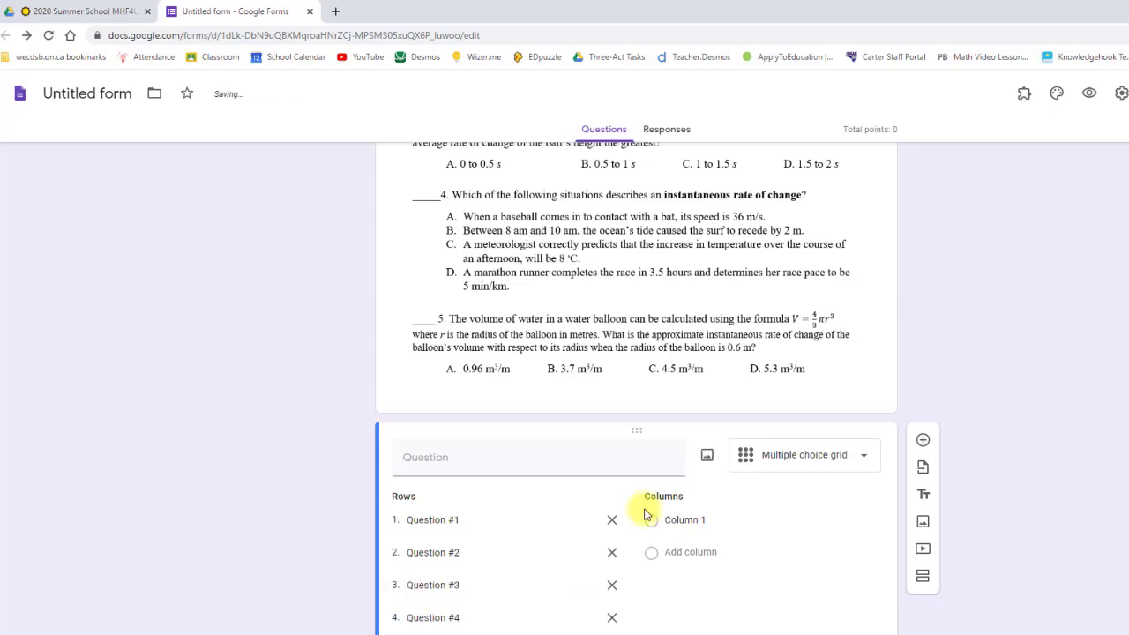
key("Return")
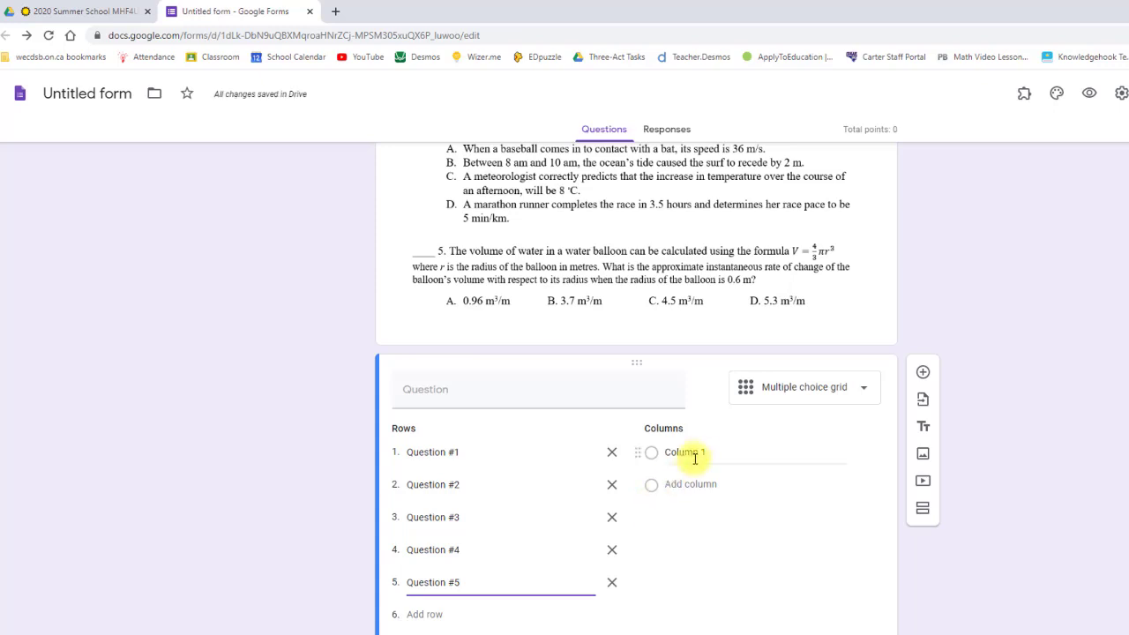
- Give the grid four answer columns labelled A, B, C and D
left_click(702, 453)
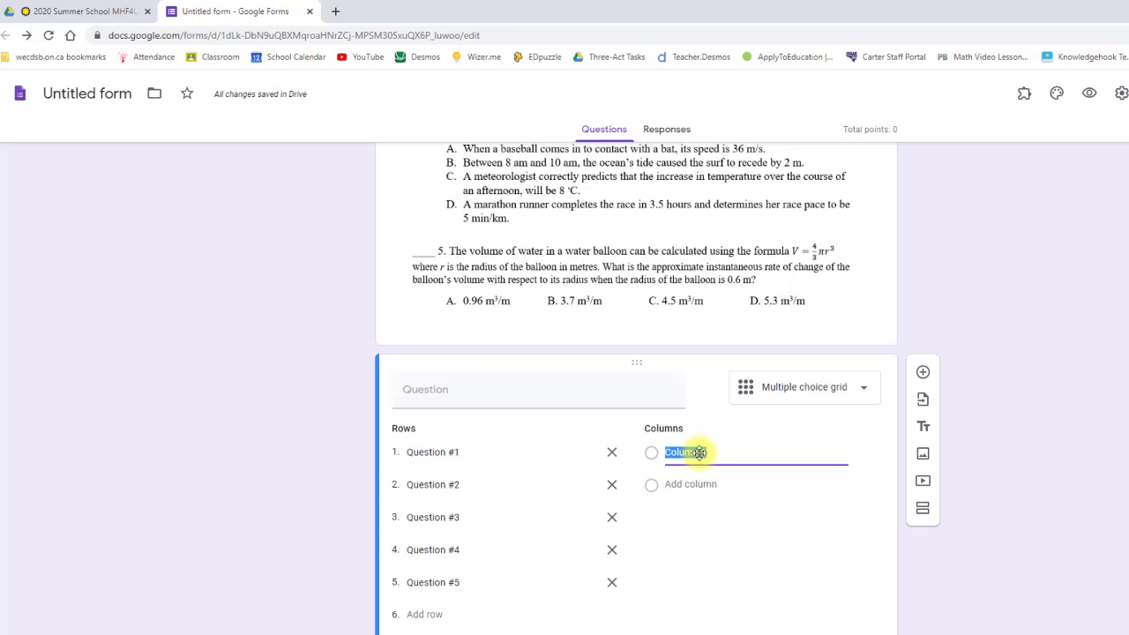
type("A")
left_click(690, 484)
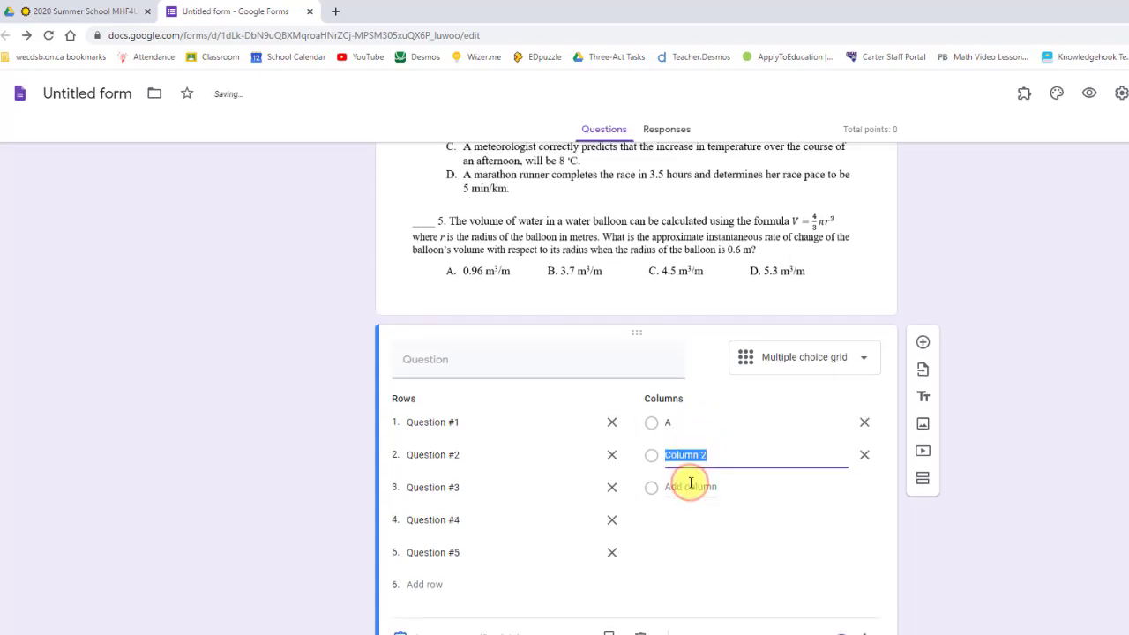
type("B")
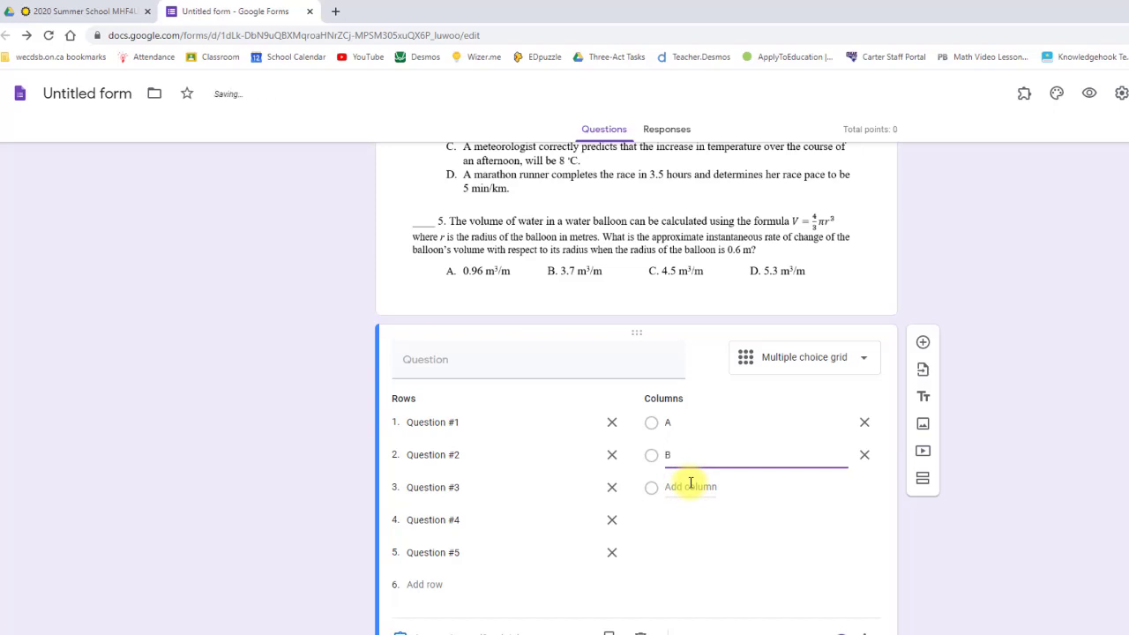
left_click(694, 486)
type("C")
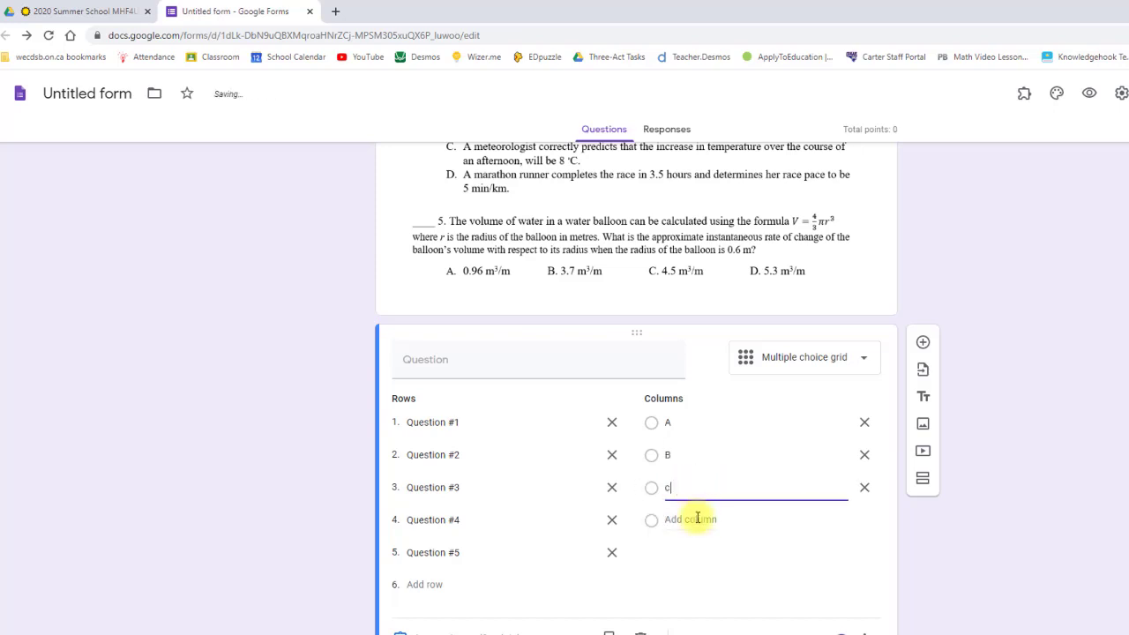
left_click(697, 519)
double_click(686, 494)
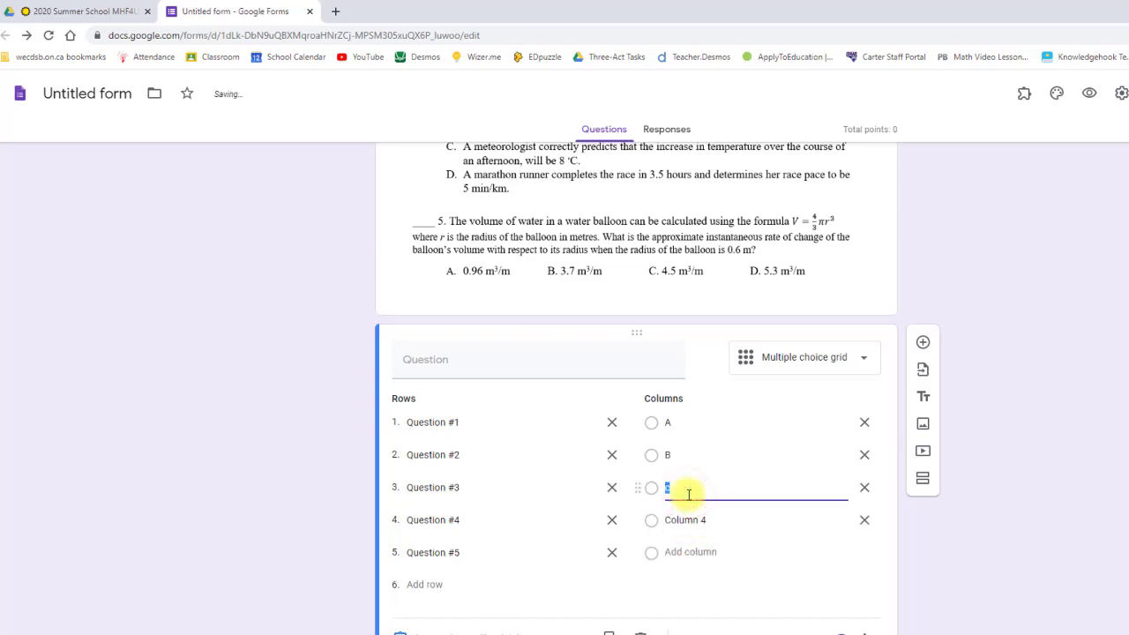
key("BackSpace")
key("Tab")
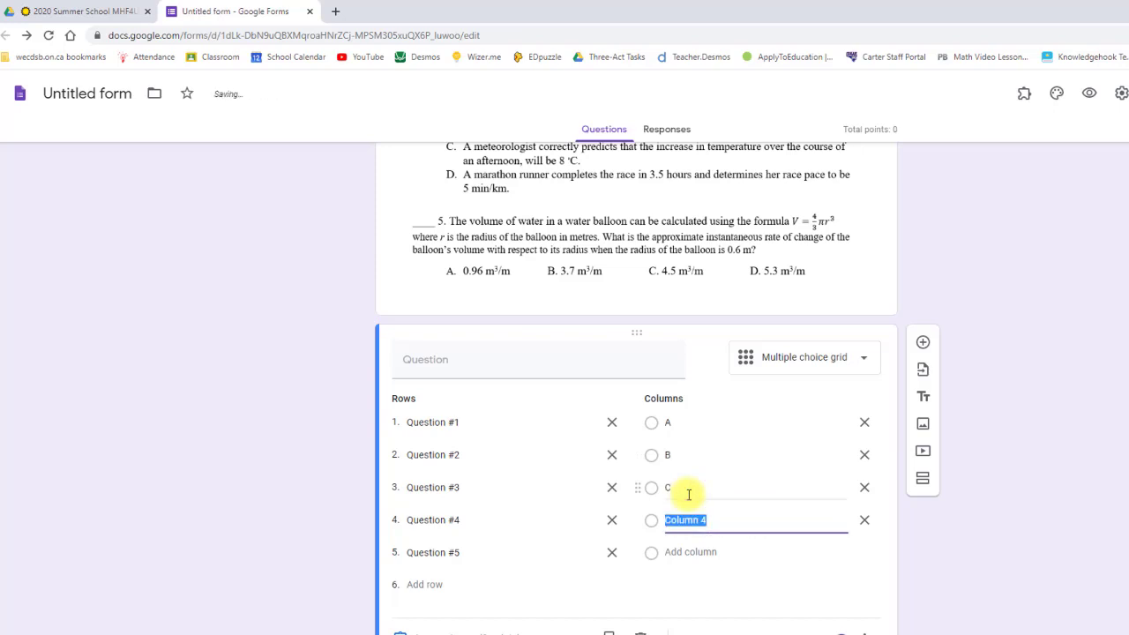
type("D")
left_click(674, 598)
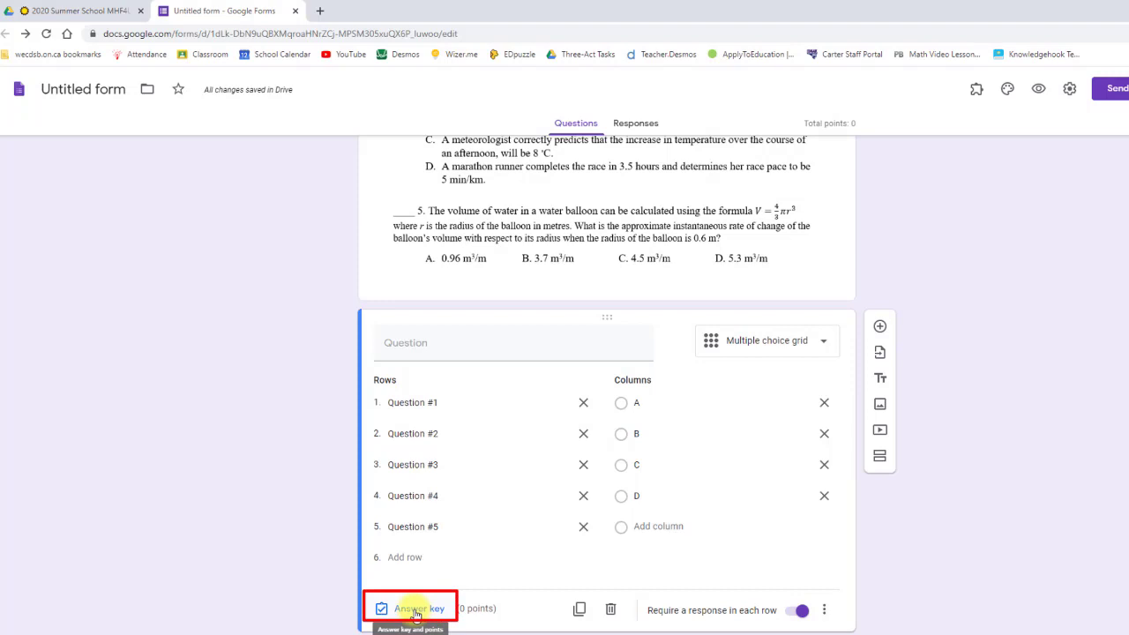
- Open the grid's answer key and assign 1 point to each of the five questions
left_click(415, 611)
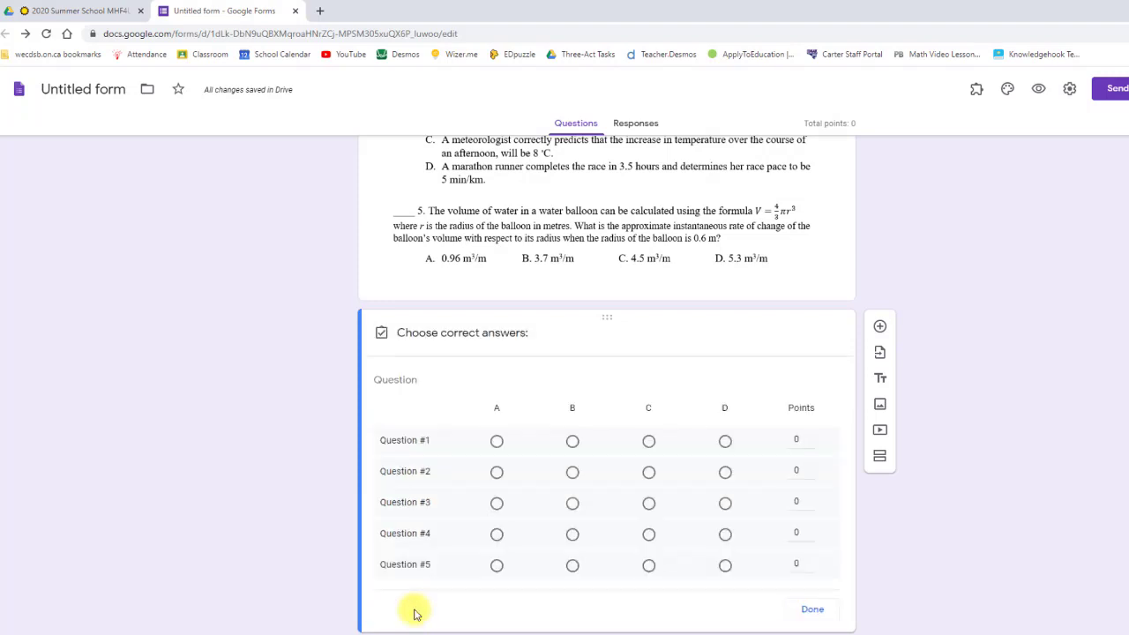
left_click(811, 436)
left_click(810, 467)
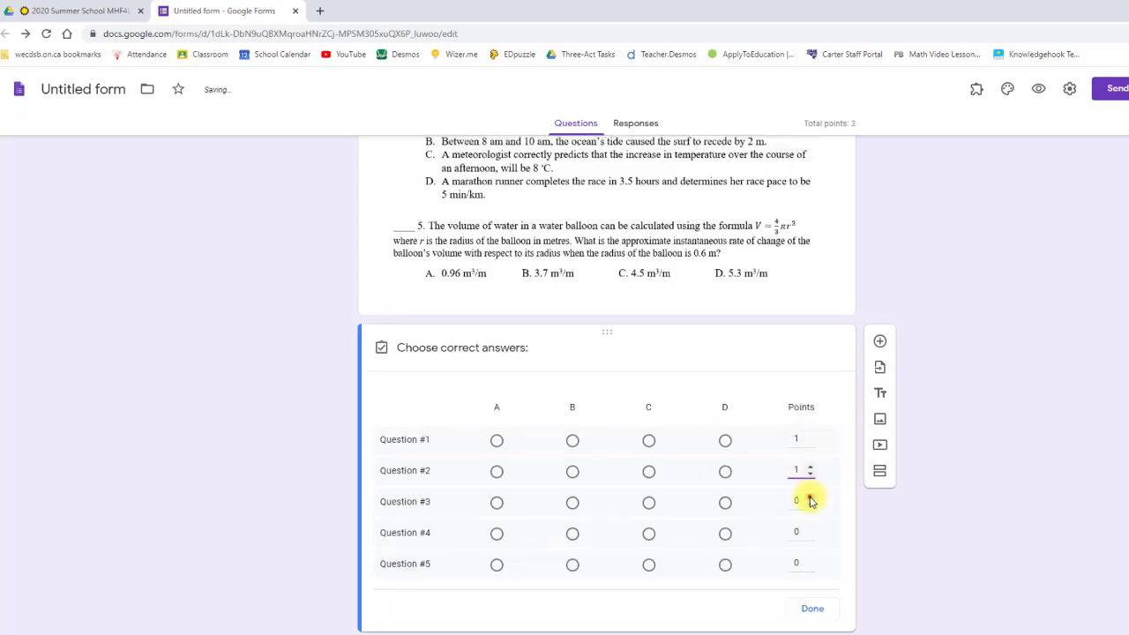
left_click(810, 498)
left_click(810, 528)
left_click(810, 559)
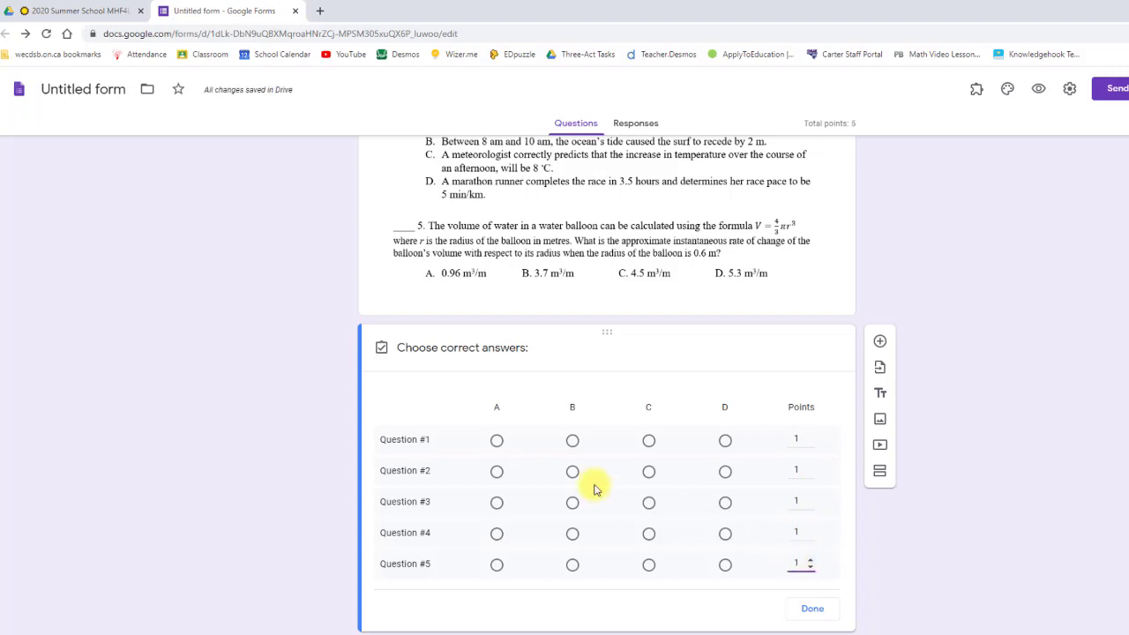
- Mark the correct answers for questions 1 to 5 as D, B, A, A and C, and finish the answer key
left_click(725, 440)
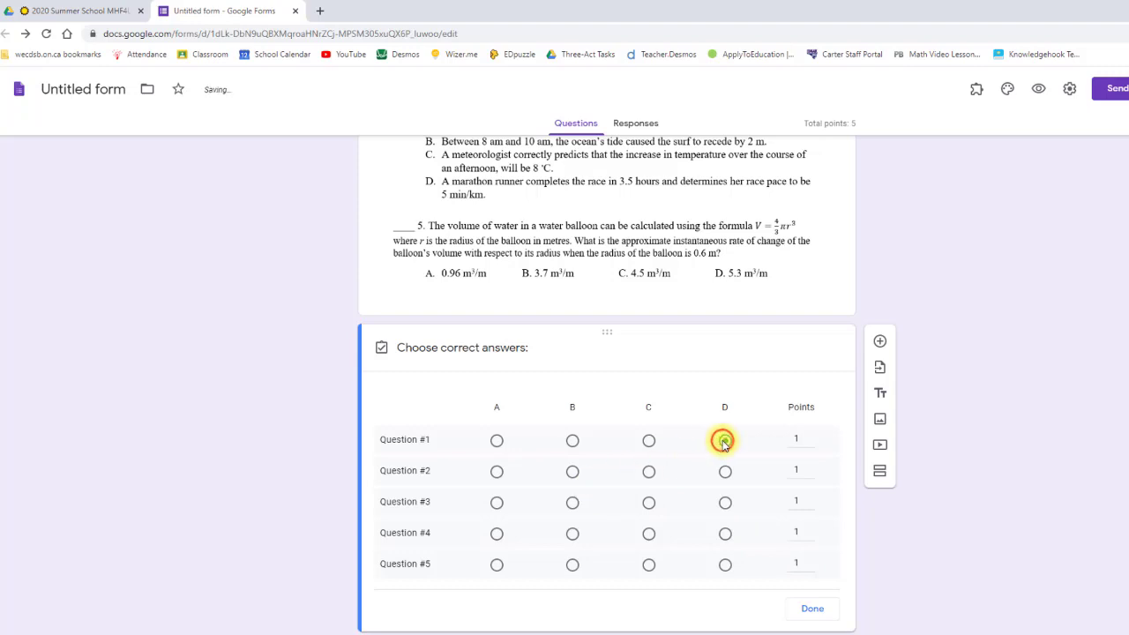
left_click(572, 473)
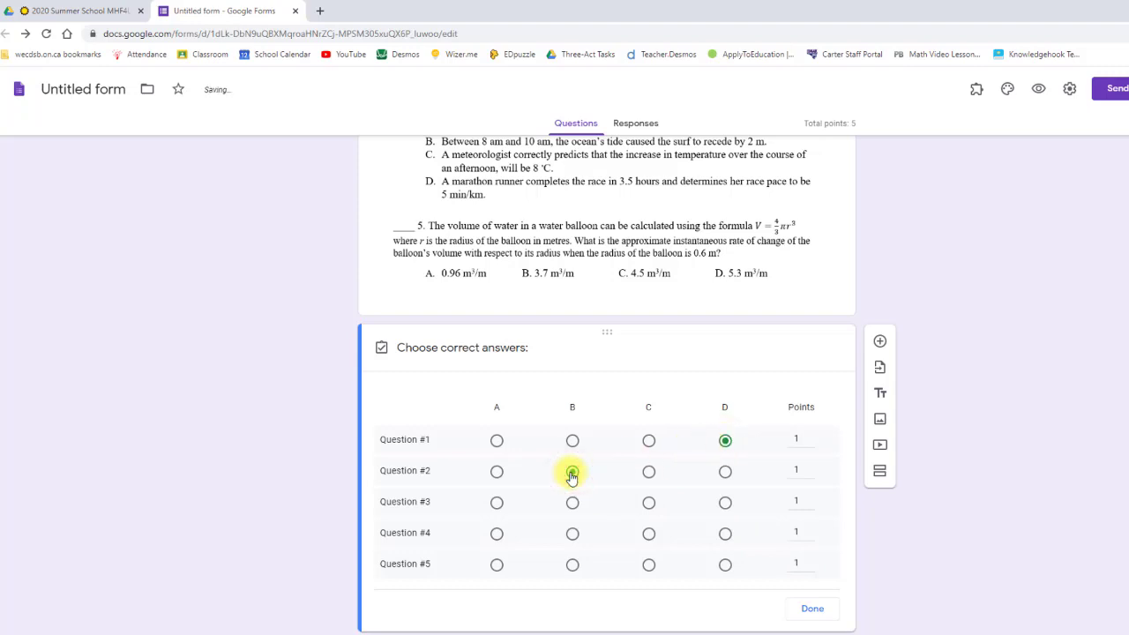
left_click(497, 502)
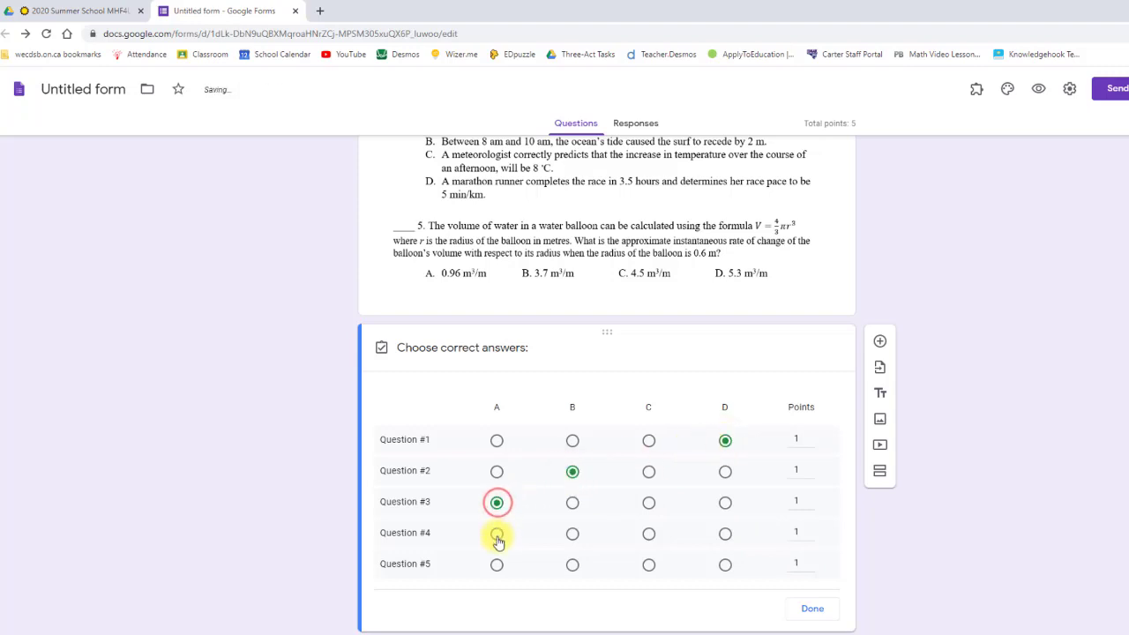
left_click(497, 534)
left_click(649, 566)
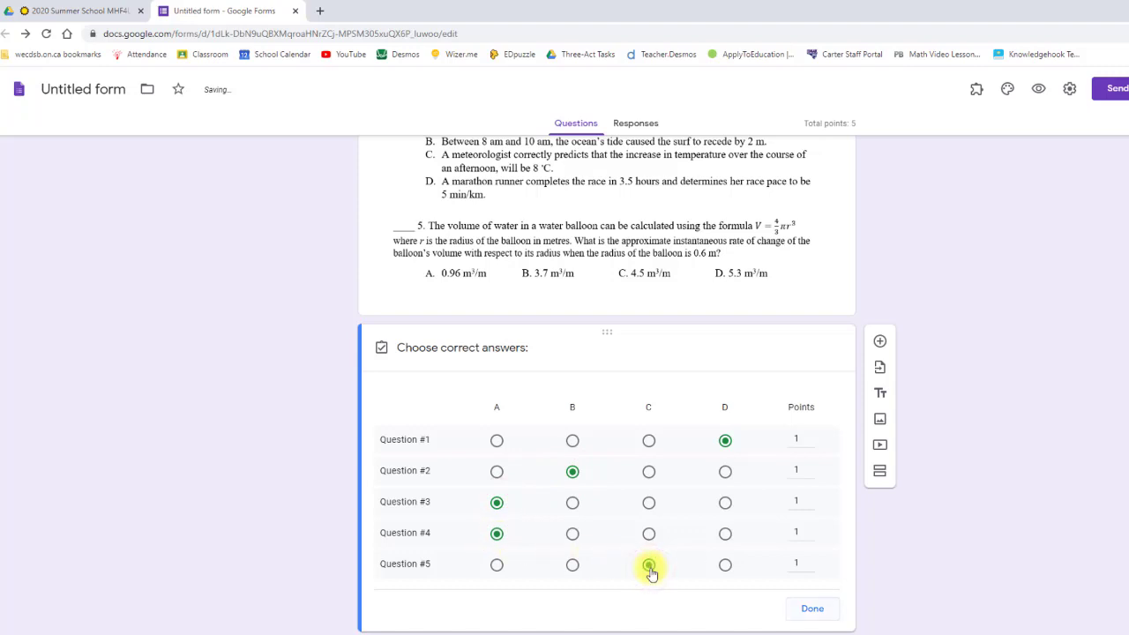
left_click(815, 611)
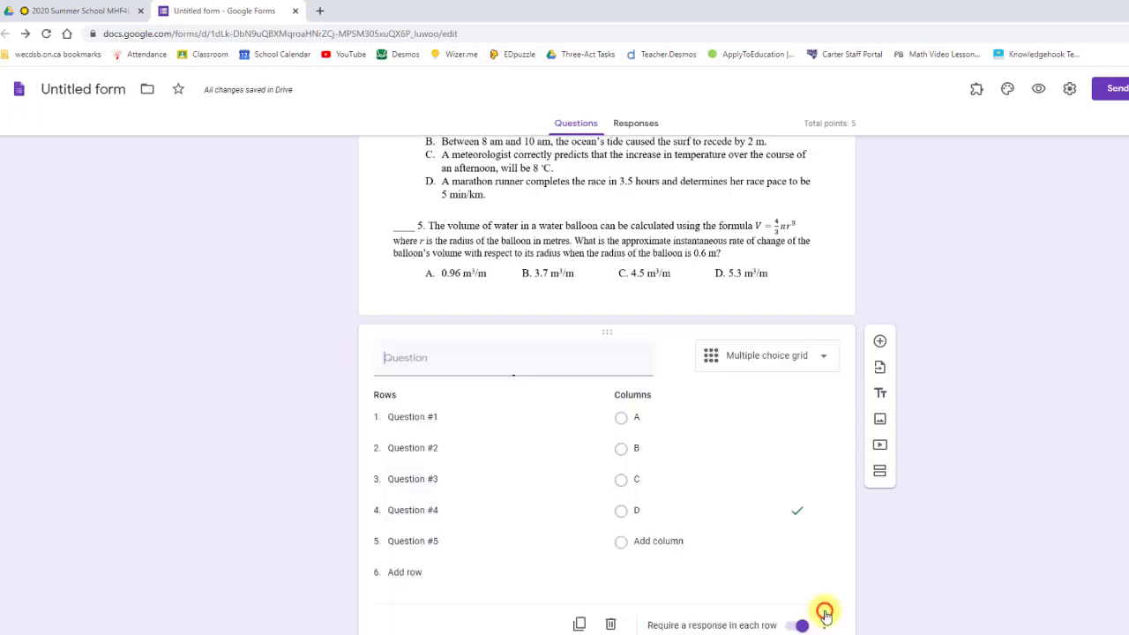
- Preview the quiz as a respondent and look through the question images and the answer grid
scroll(999, 360, "up", 15)
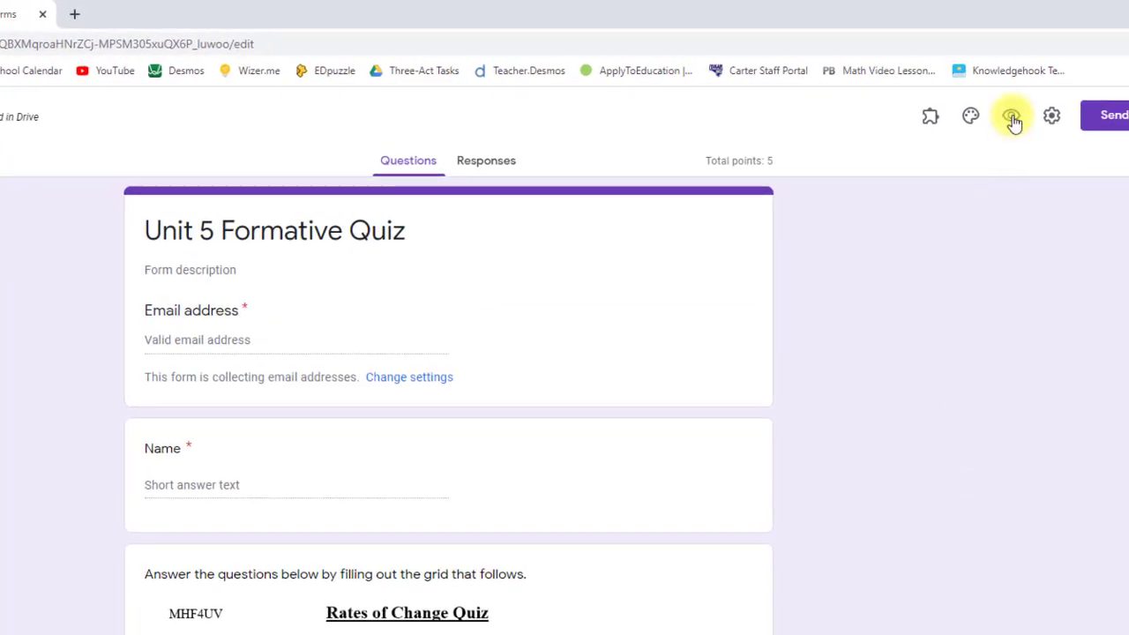
left_click(1012, 115)
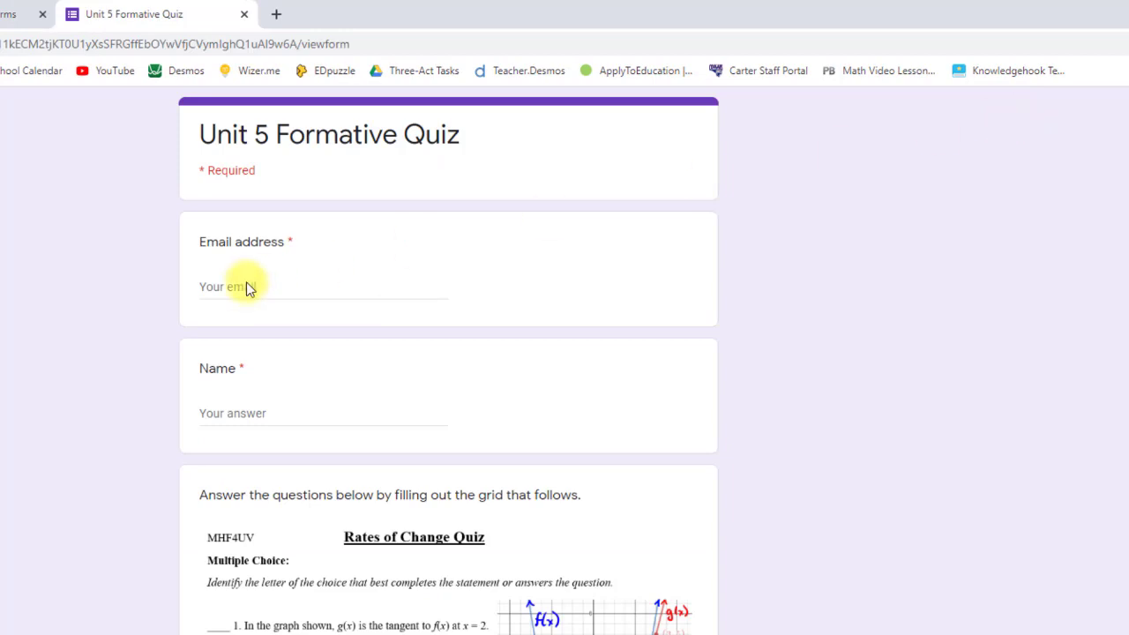
scroll(248, 283, "down", 5)
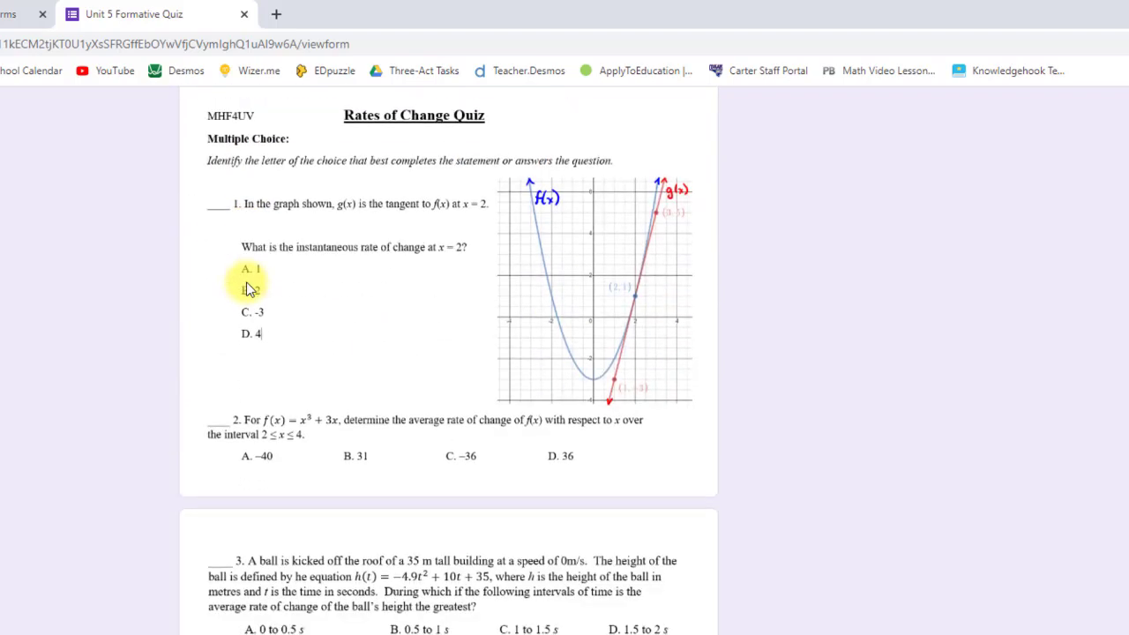
scroll(248, 287, "down", 6)
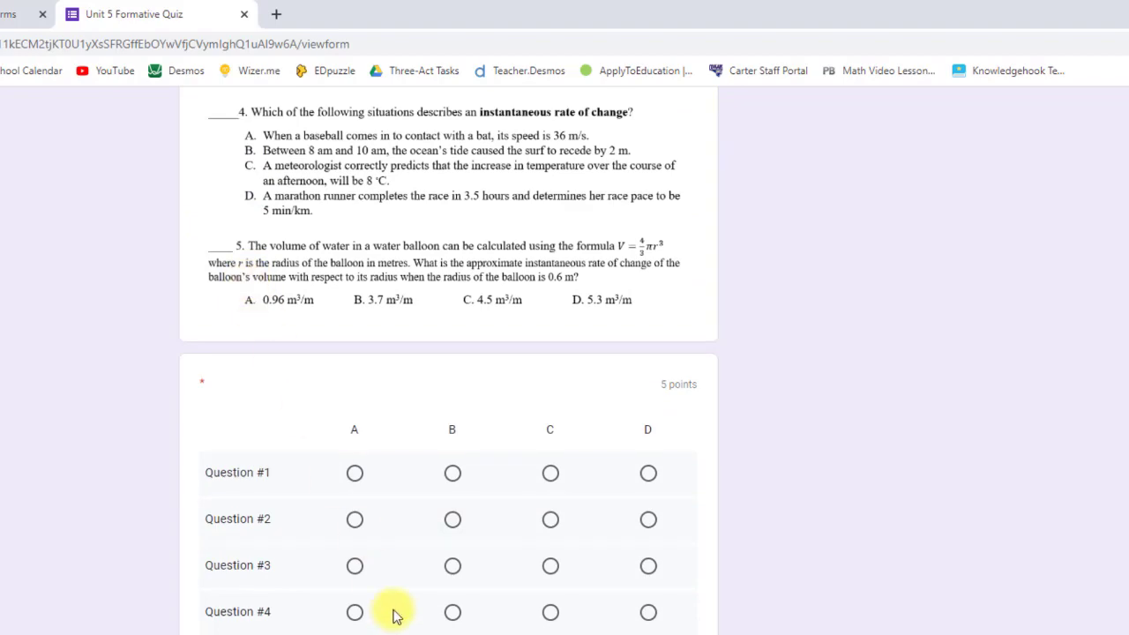
scroll(534, 571, "up", 10)
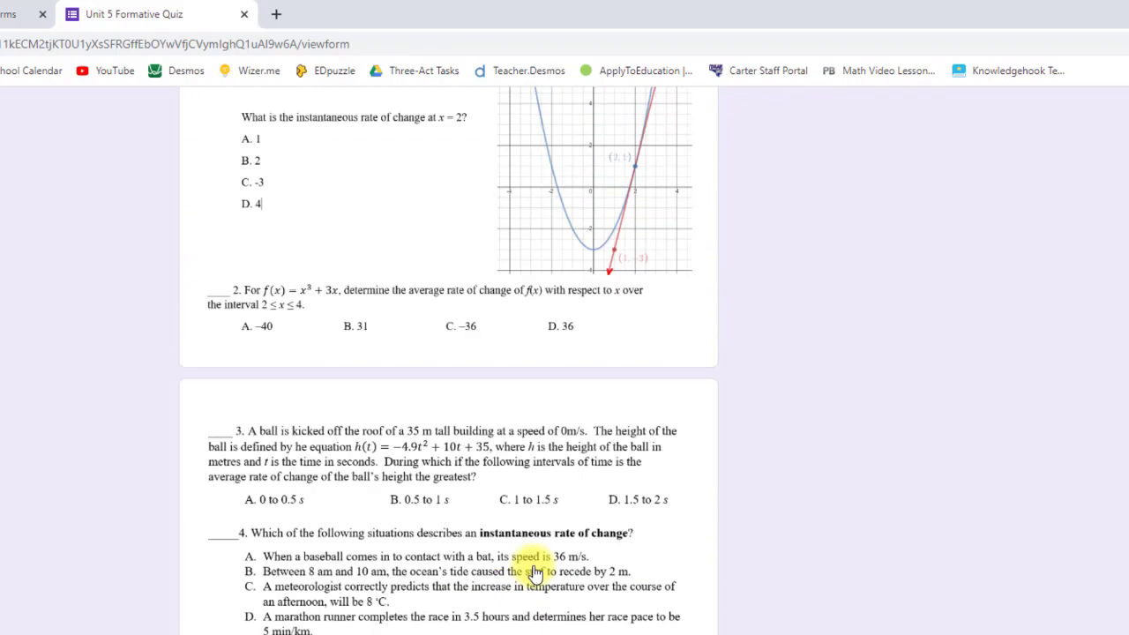